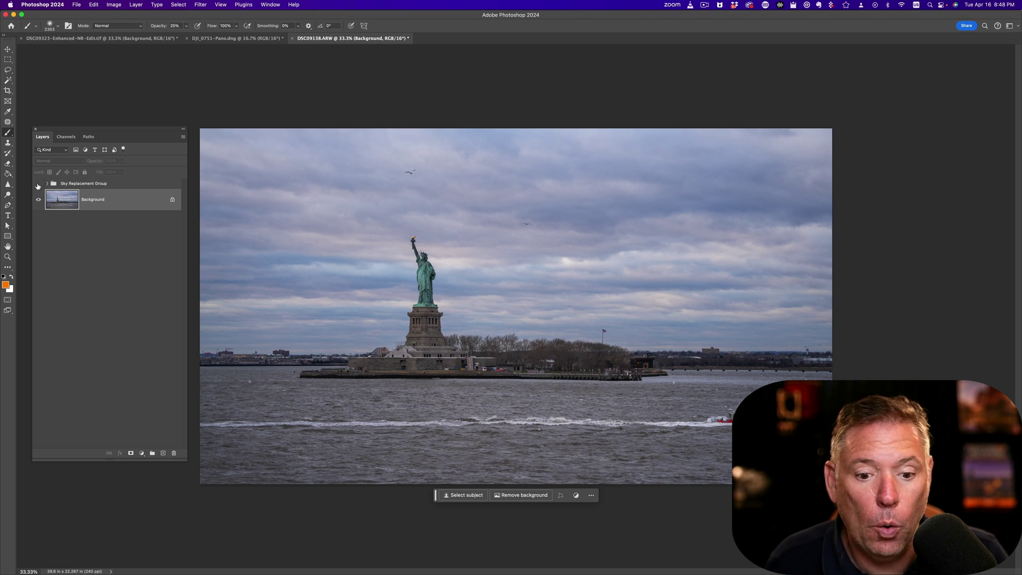
Reveal the orange sunset sky group on the Liberty photo, then switch to DSC09323-Enhanced-NR-Edit.tif
{"action": "left_click", "coordinate": [38, 184]}
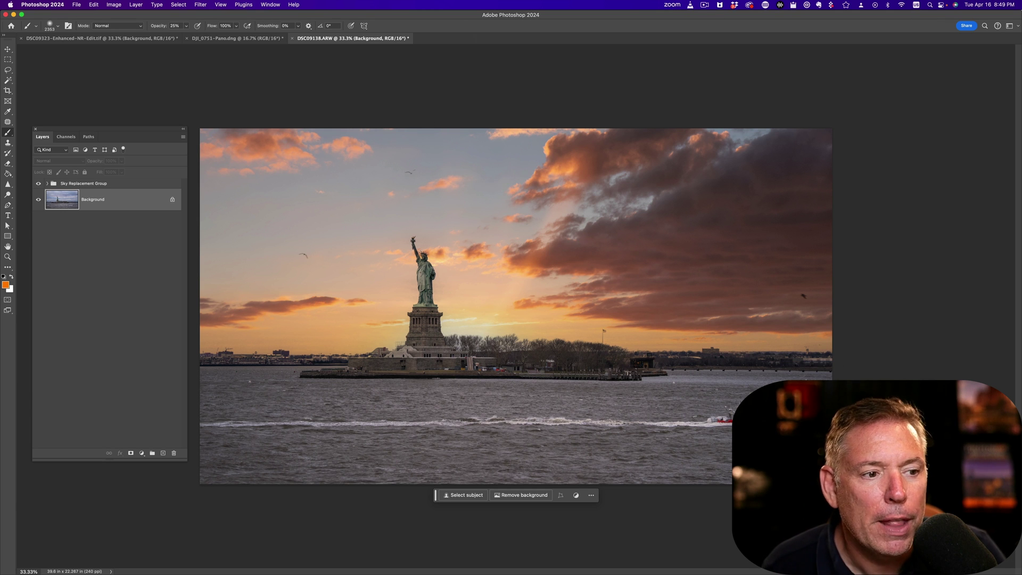
{"action": "left_click", "coordinate": [43, 38]}
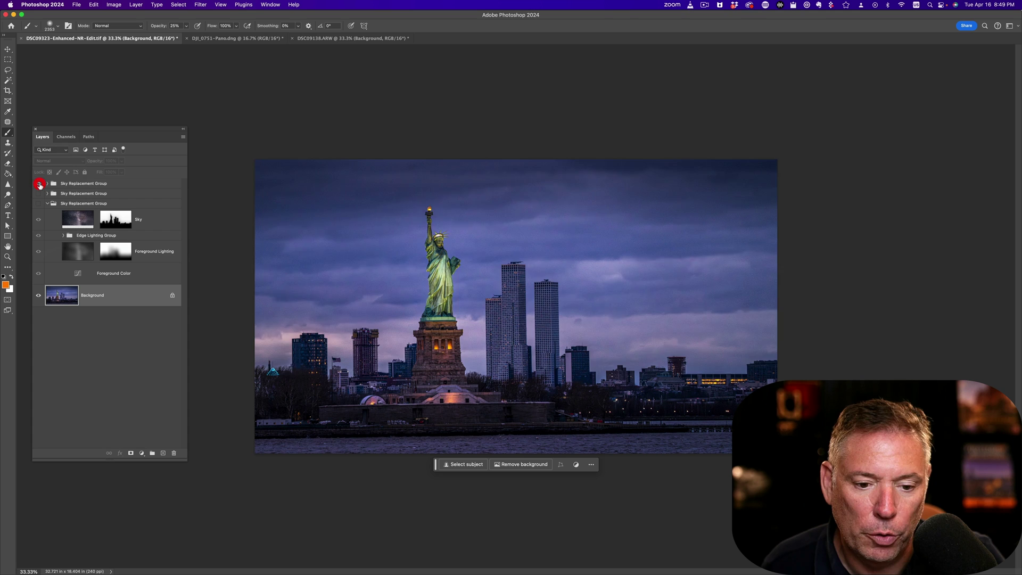
{"action": "left_click", "coordinate": [39, 184]}
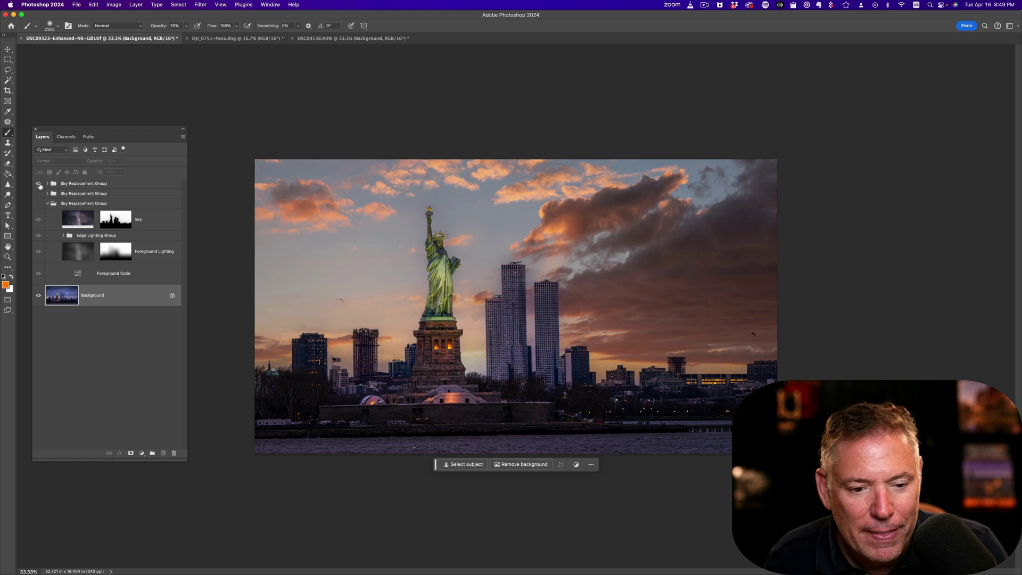
{"action": "left_click", "coordinate": [38, 184]}
{"action": "left_click", "coordinate": [39, 194]}
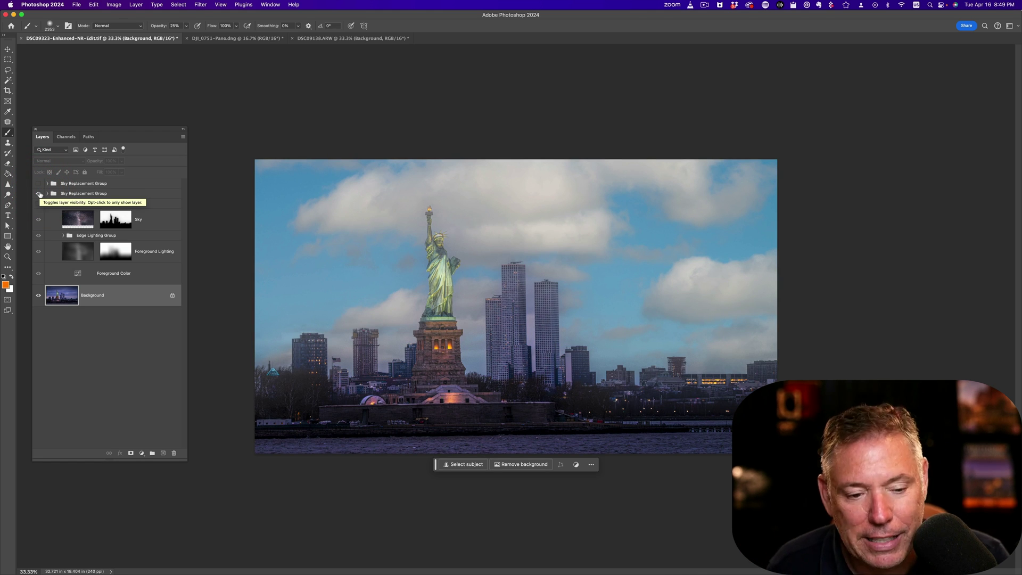
{"action": "left_click", "coordinate": [39, 194]}
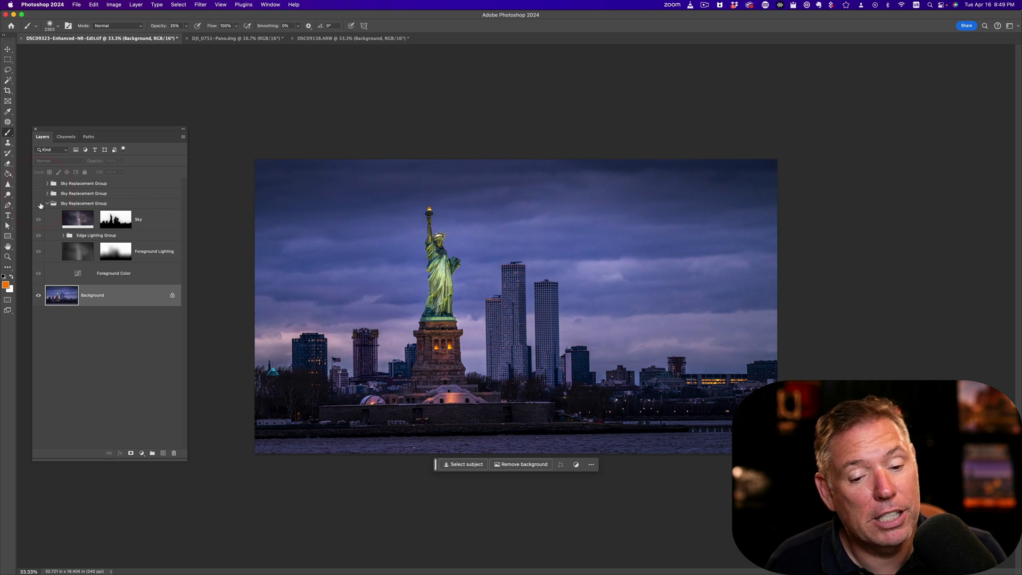
{"action": "left_click", "coordinate": [38, 204]}
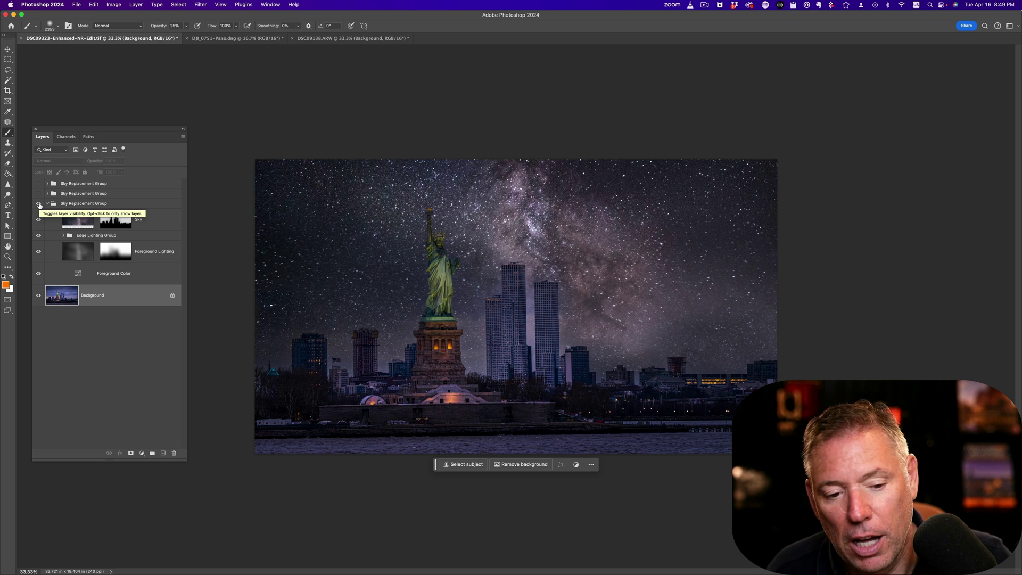
{"action": "left_click", "coordinate": [39, 204]}
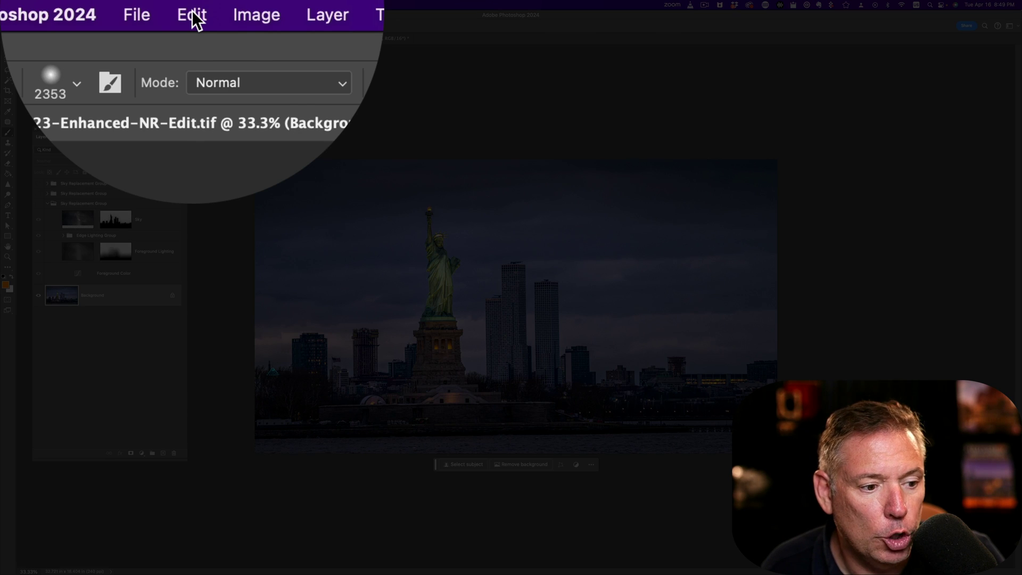
Start Edit > Sky Replacement on the Liberty skyline and open the sky preset browser
{"action": "left_click", "coordinate": [94, 4]}
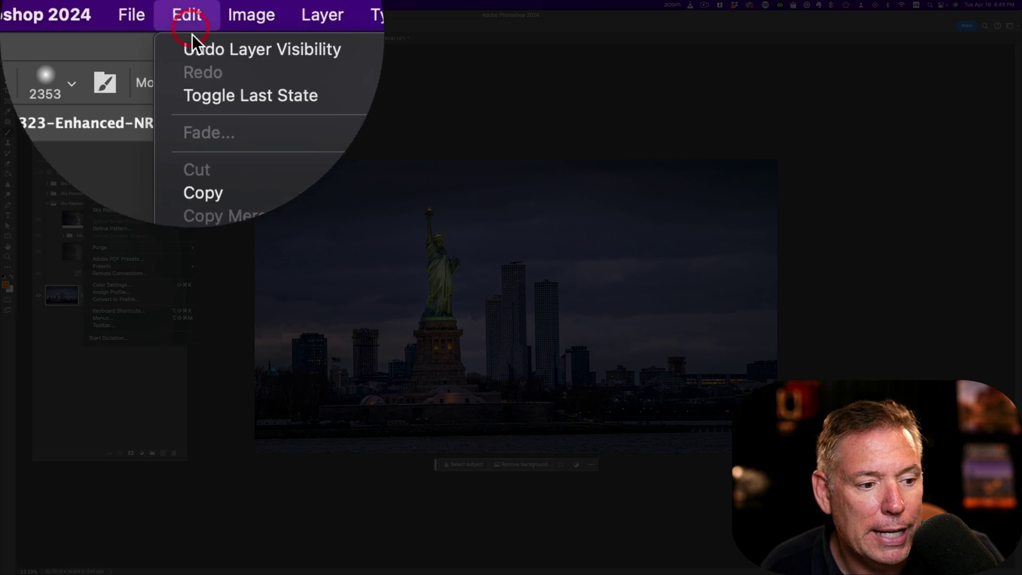
{"action": "left_click", "coordinate": [137, 209]}
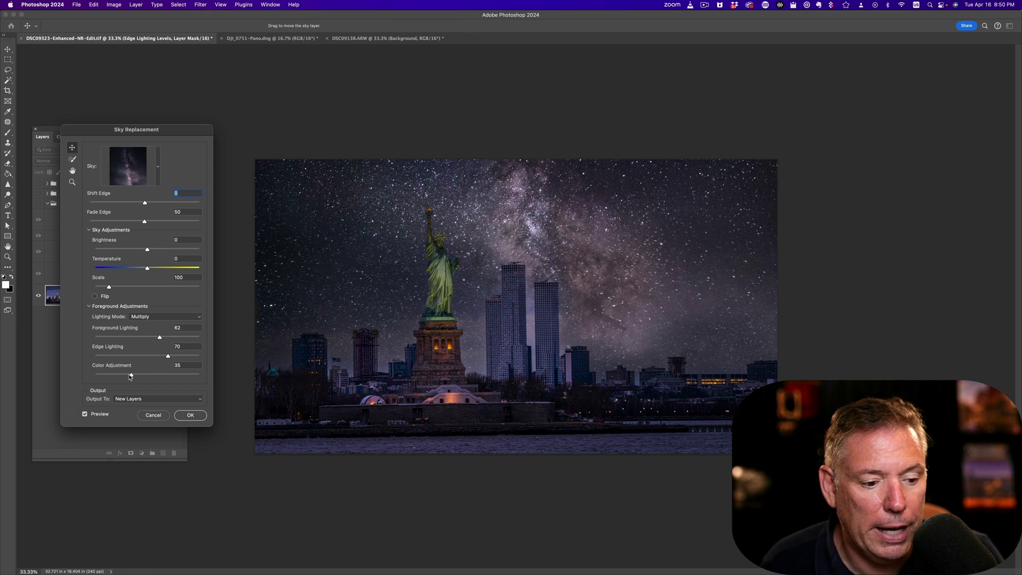
{"action": "left_click", "coordinate": [127, 169]}
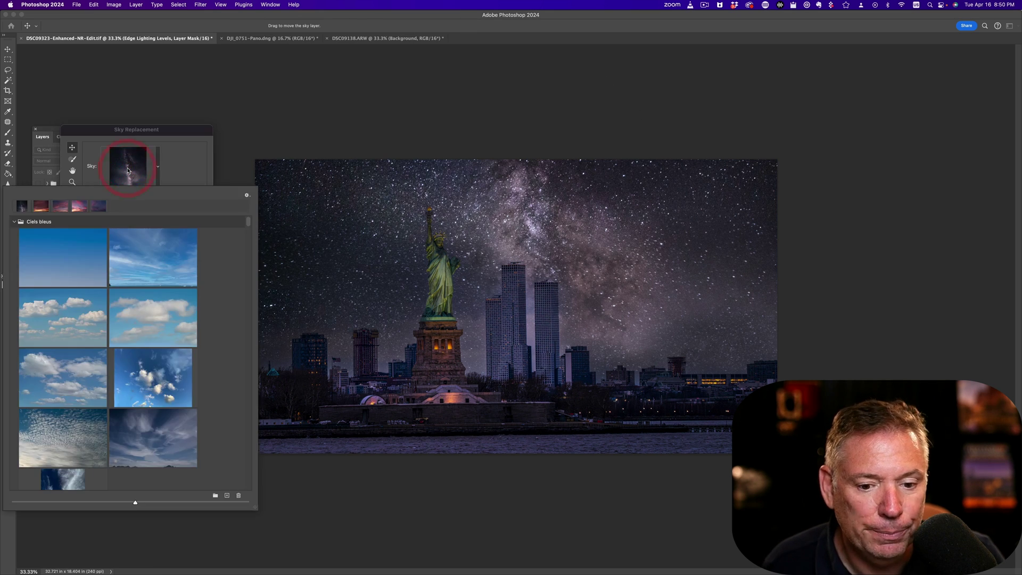
{"action": "left_click", "coordinate": [224, 114]}
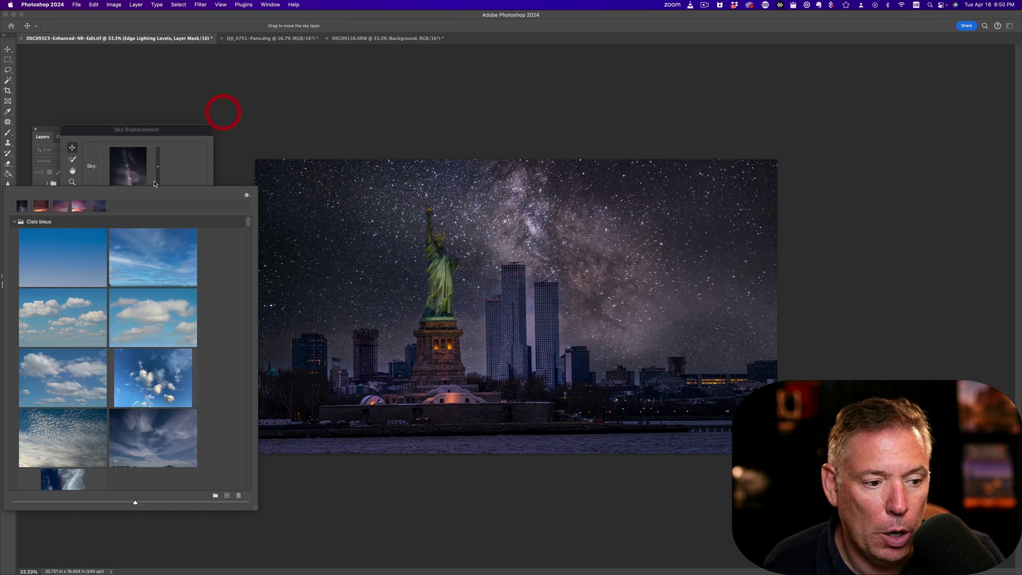
{"action": "left_click", "coordinate": [276, 205]}
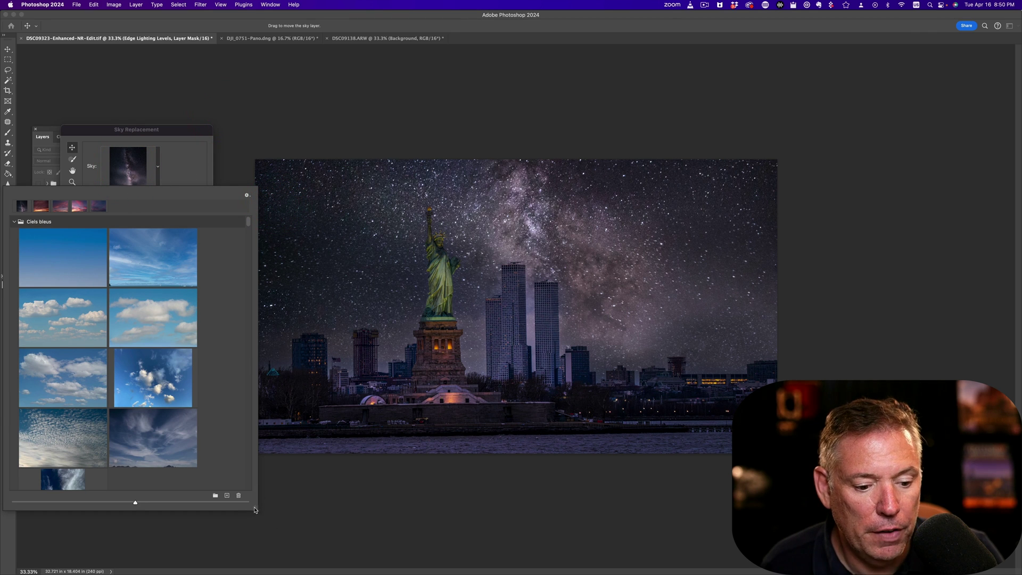
Enlarge the preset browser, resize its thumbnails and scroll down through the sunset presets
{"action": "left_click_drag", "start_coordinate": [256, 507], "coordinate": [295, 486]}
{"action": "left_click_drag", "start_coordinate": [449, 513], "coordinate": [449, 513]}
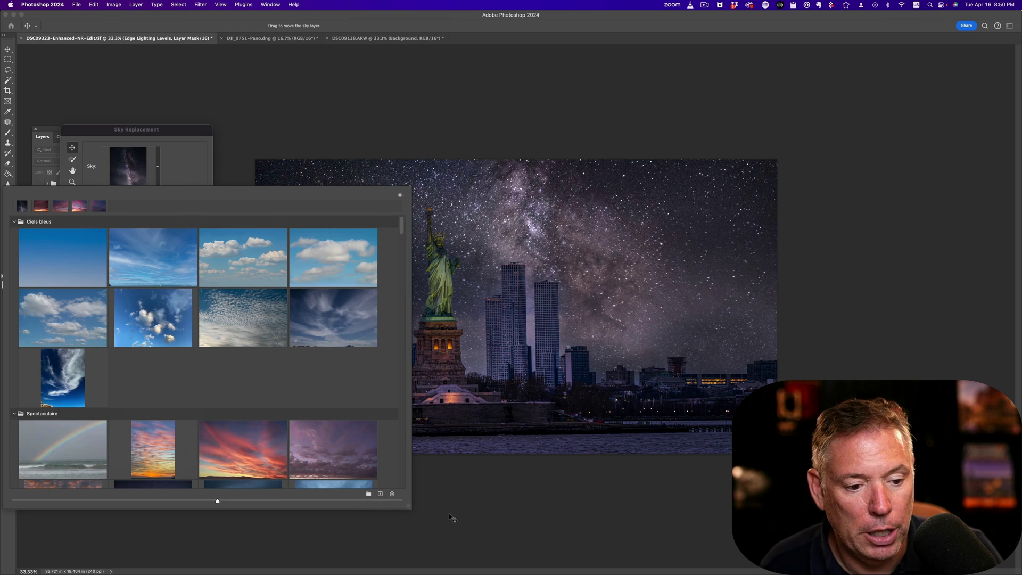
{"action": "left_click", "coordinate": [200, 522]}
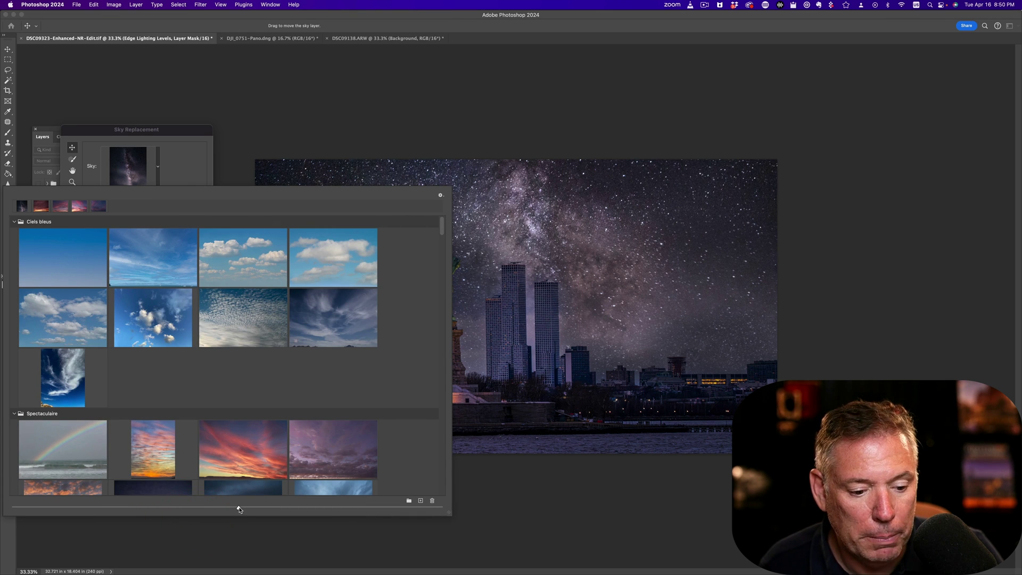
{"action": "left_click", "coordinate": [188, 510]}
{"action": "left_click", "coordinate": [69, 506]}
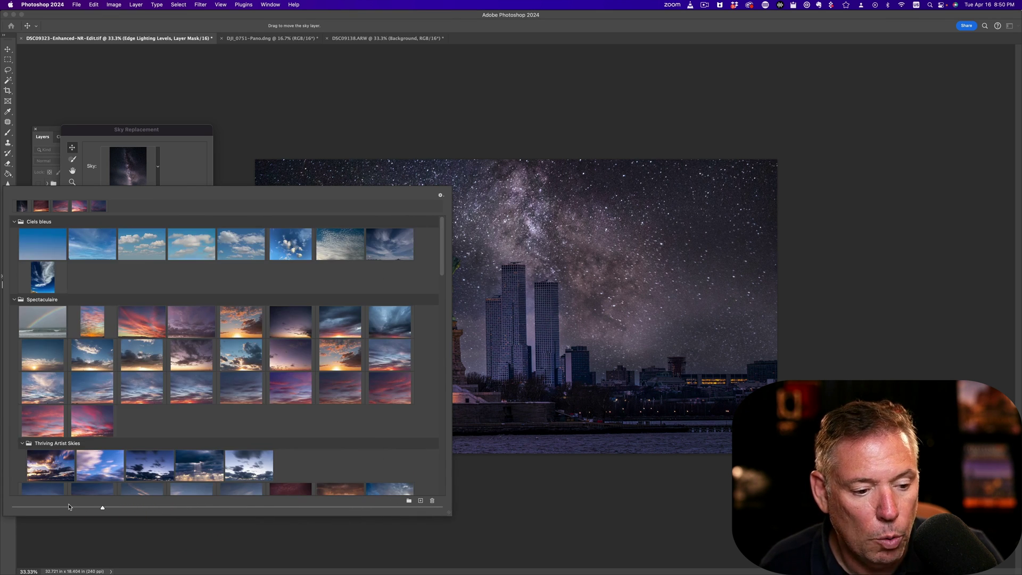
{"action": "left_click", "coordinate": [71, 507]}
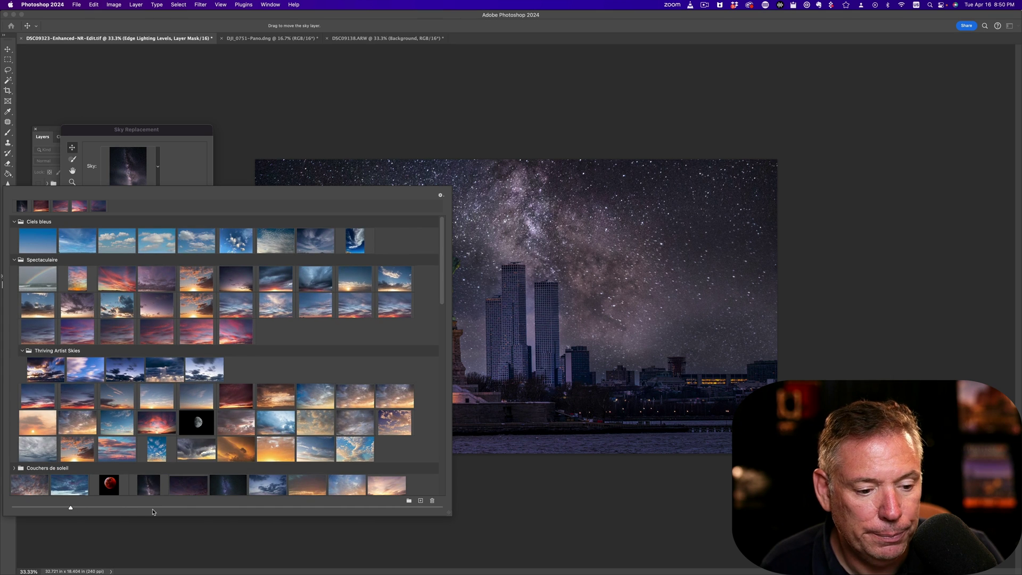
{"action": "left_click", "coordinate": [152, 508]}
{"action": "left_click", "coordinate": [153, 509]}
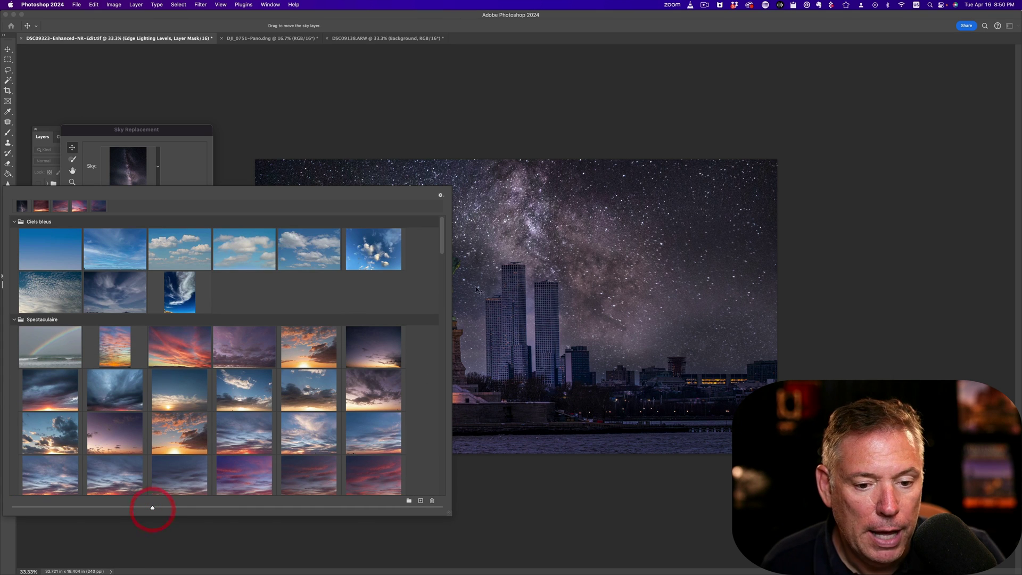
{"action": "left_click_drag", "start_coordinate": [440, 346], "coordinate": [440, 498]}
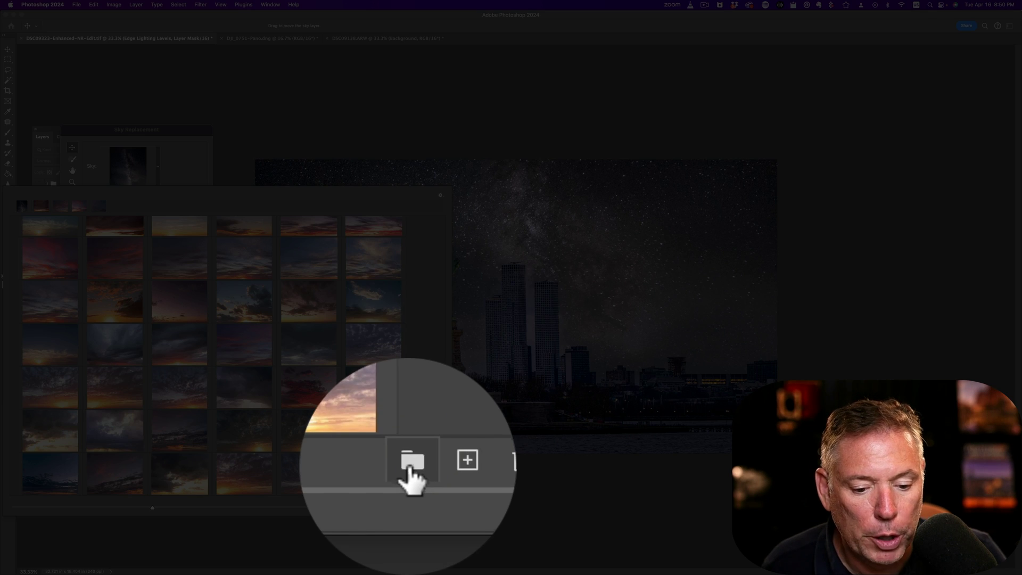
Create and name a new custom sky preset group
{"action": "left_click", "coordinate": [409, 501]}
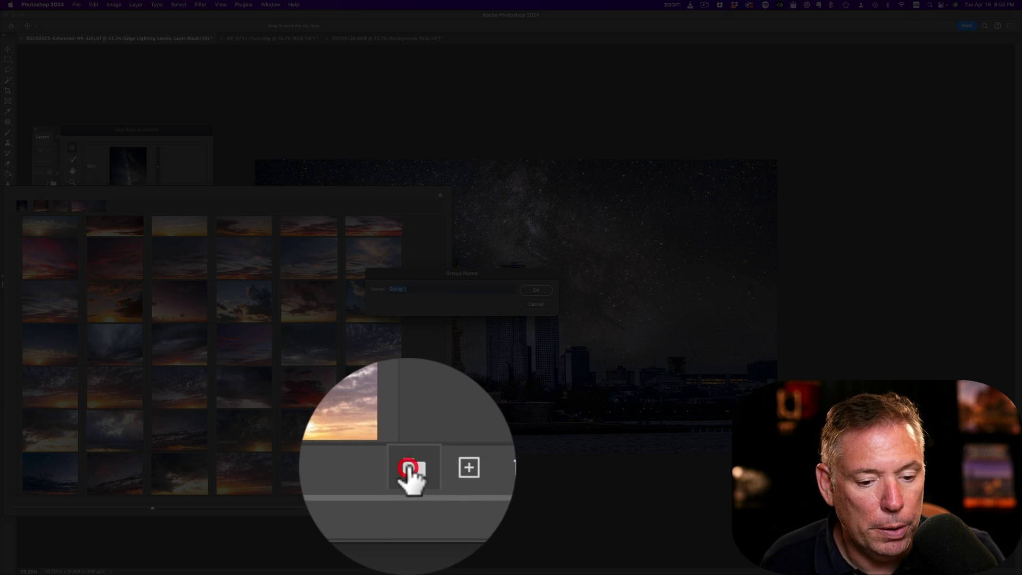
{"action": "type", "text": "Serge Skyies"}
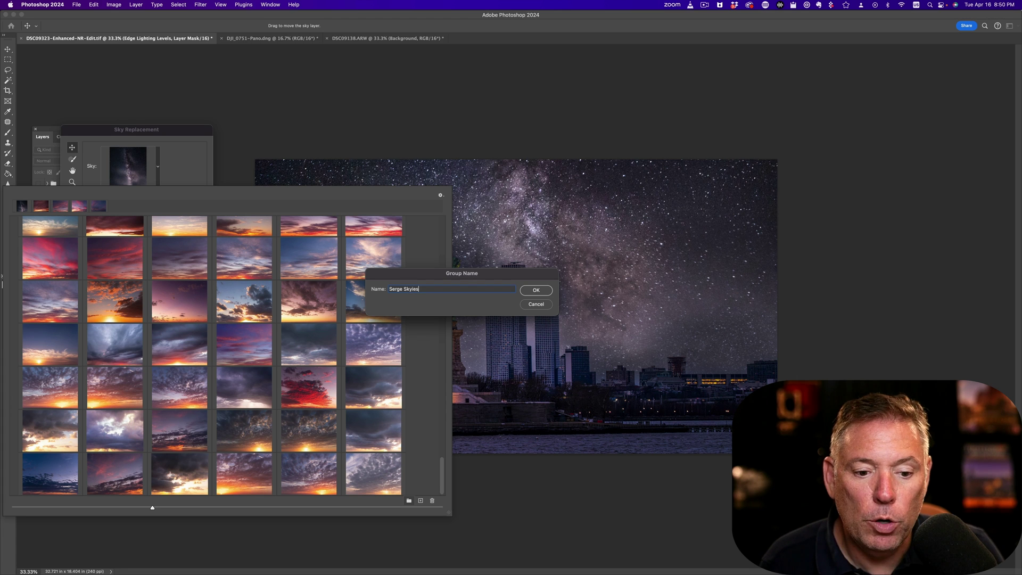
{"action": "key", "text": "Return"}
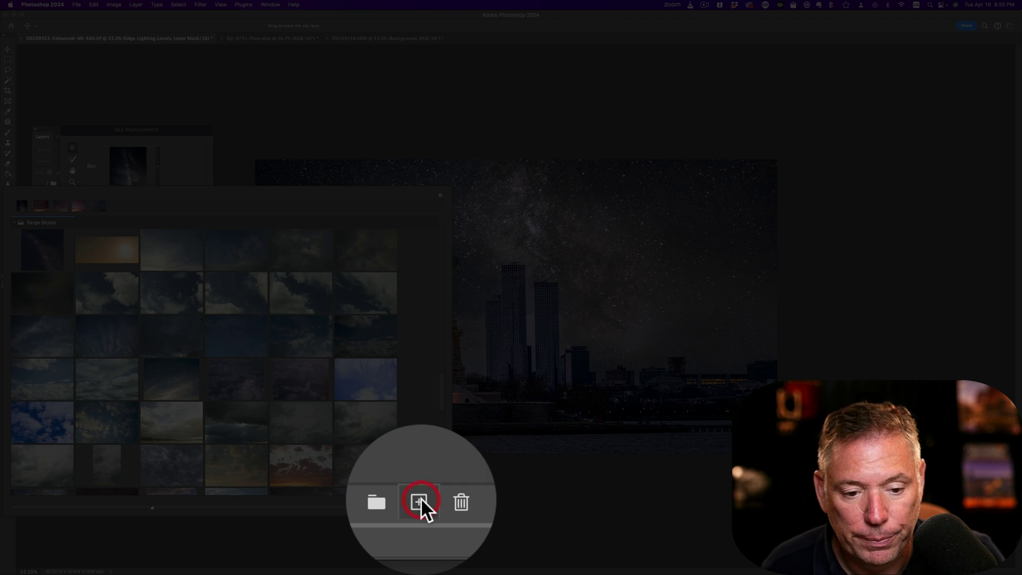
Import all nine sky JPEGs from Photography Toolbox 2024 > Skies into the group
{"action": "left_click", "coordinate": [420, 502]}
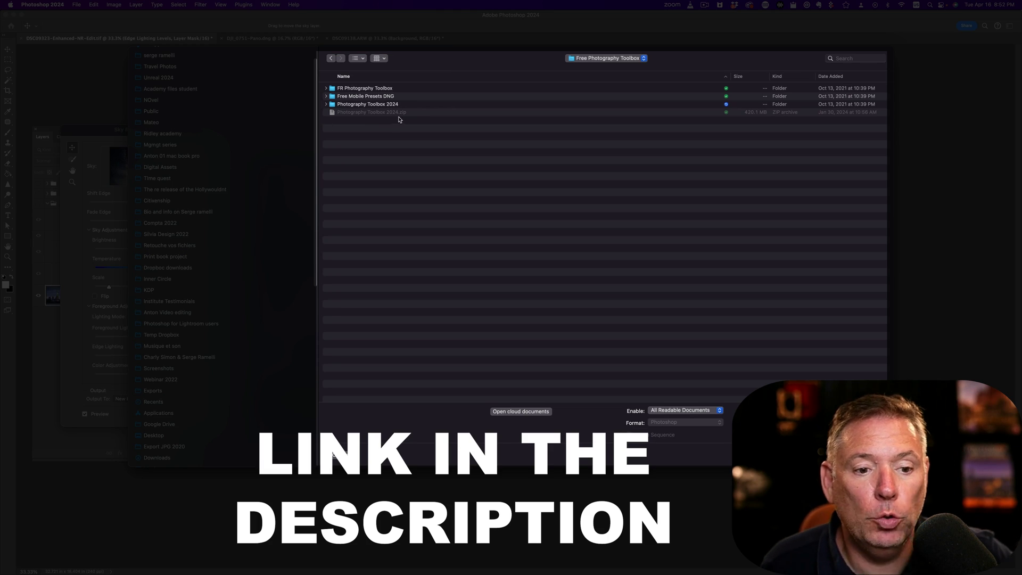
{"action": "double_click", "coordinate": [352, 105]}
{"action": "double_click", "coordinate": [358, 104]}
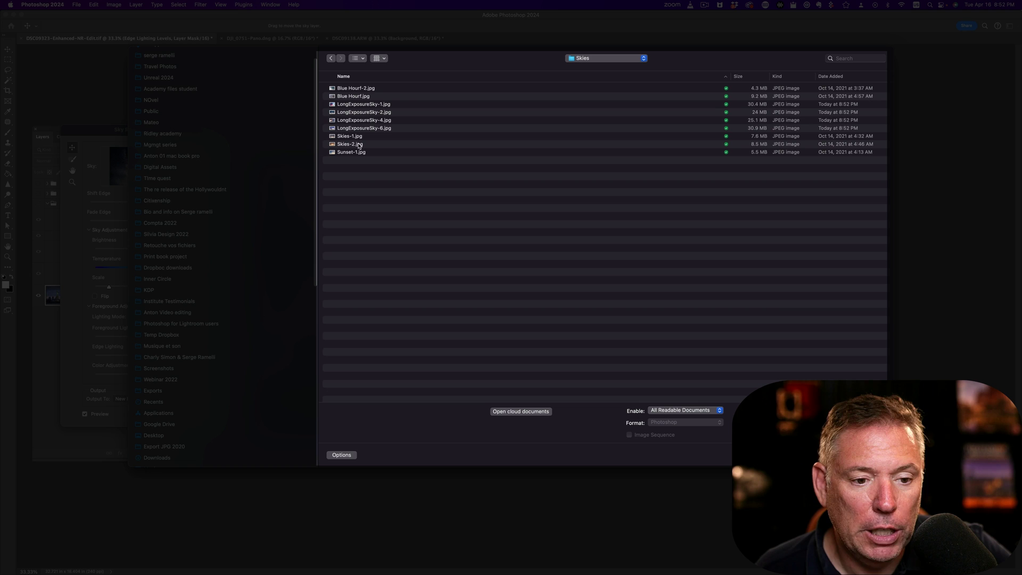
{"action": "left_click", "coordinate": [366, 88]}
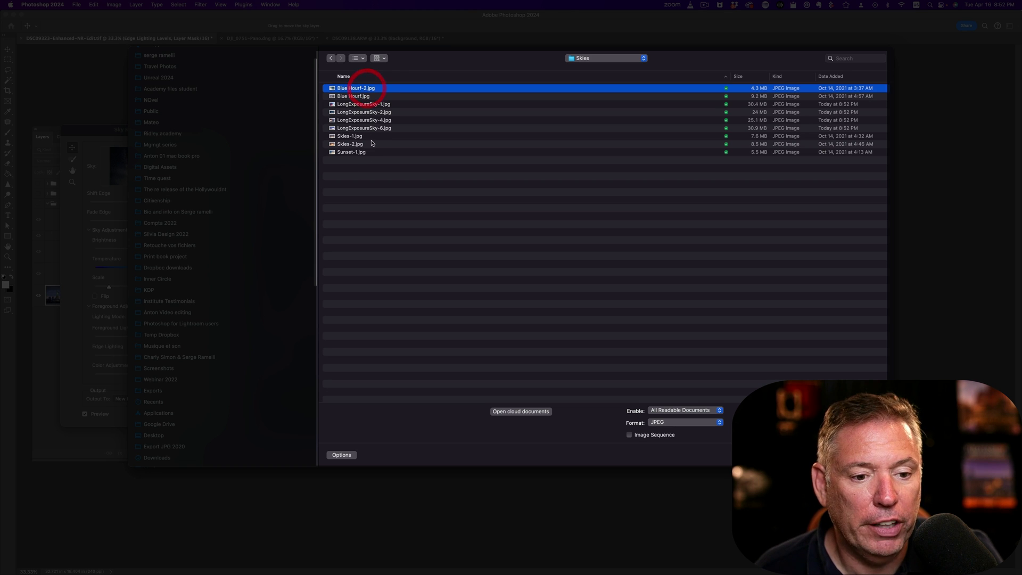
{"action": "left_click", "coordinate": [356, 152], "text": "shift"}
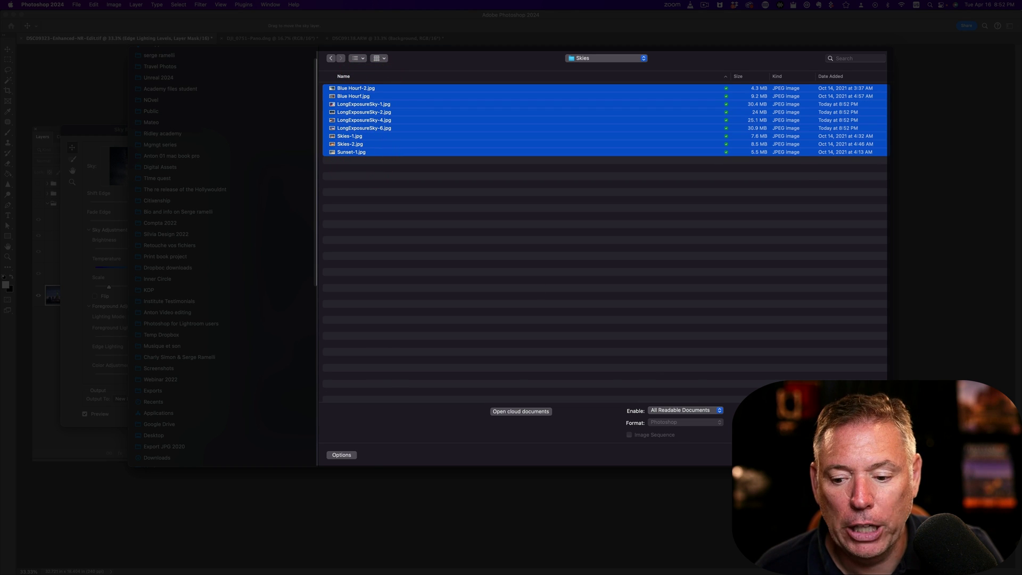
{"action": "key", "text": "Return"}
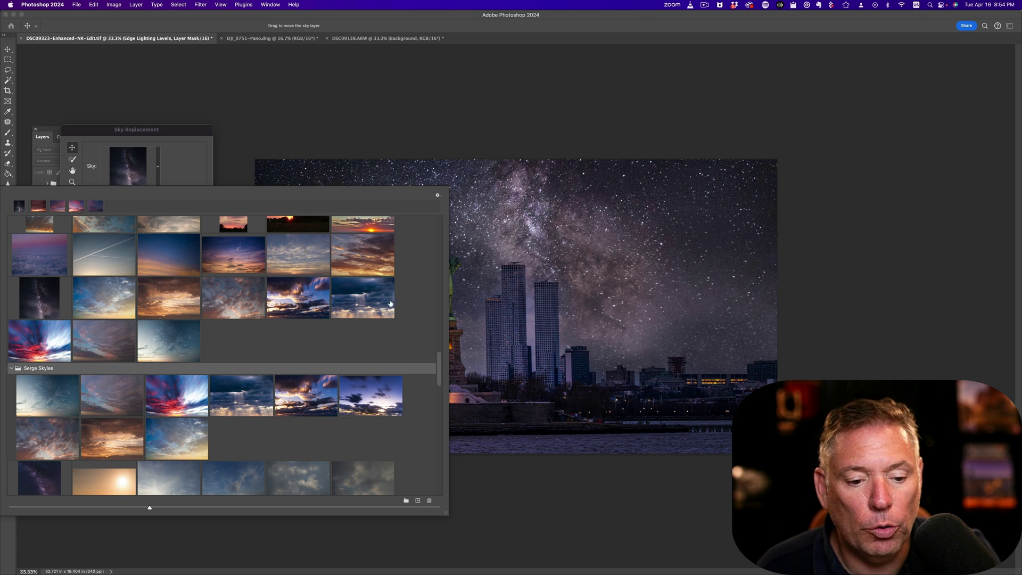
Apply the dark blue sunbeam sky preset and collapse the third Sky Replacement Group
{"action": "left_click", "coordinate": [374, 285]}
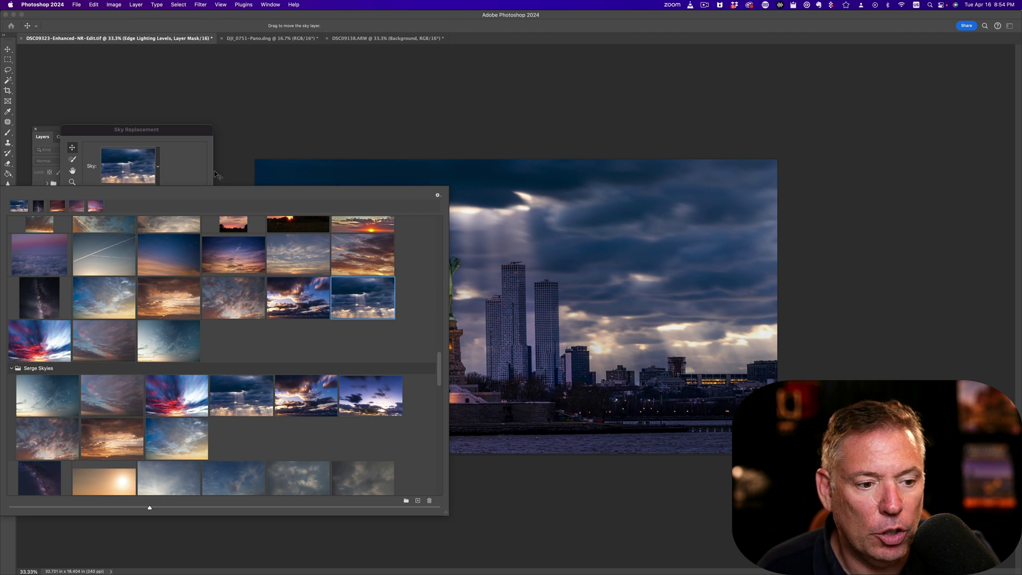
{"action": "left_click", "coordinate": [193, 166]}
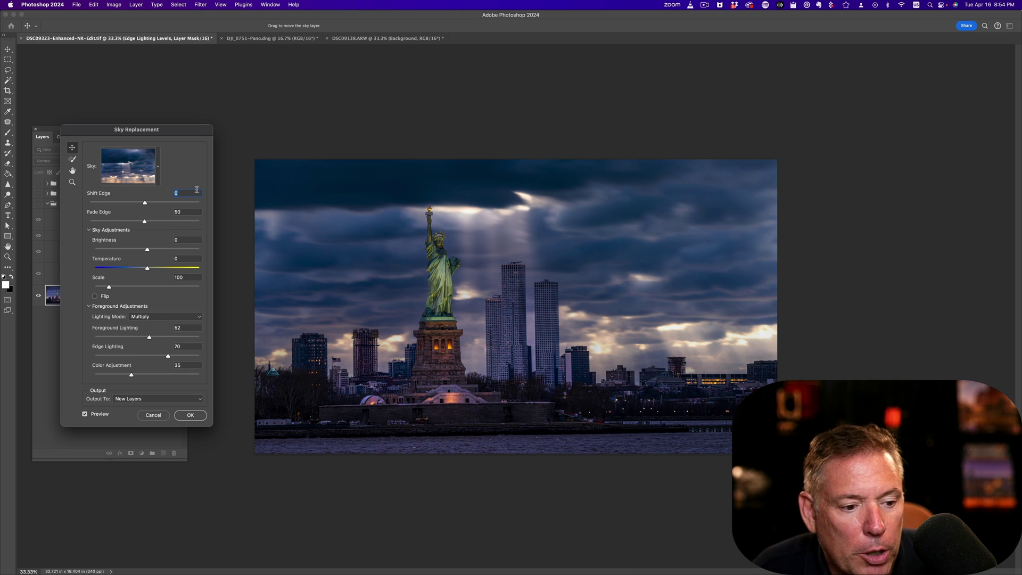
{"action": "left_click", "coordinate": [192, 415]}
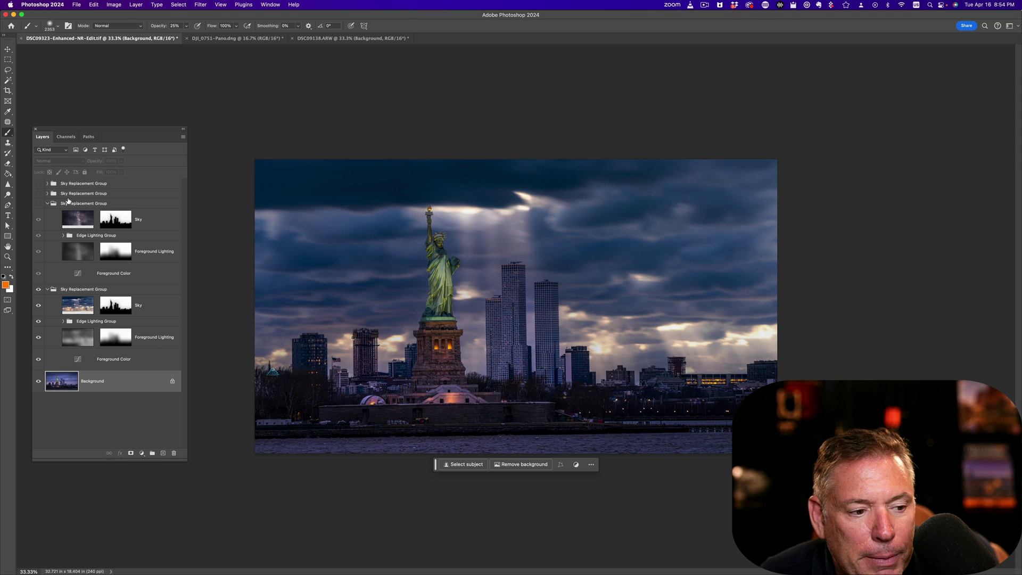
{"action": "left_click", "coordinate": [47, 203]}
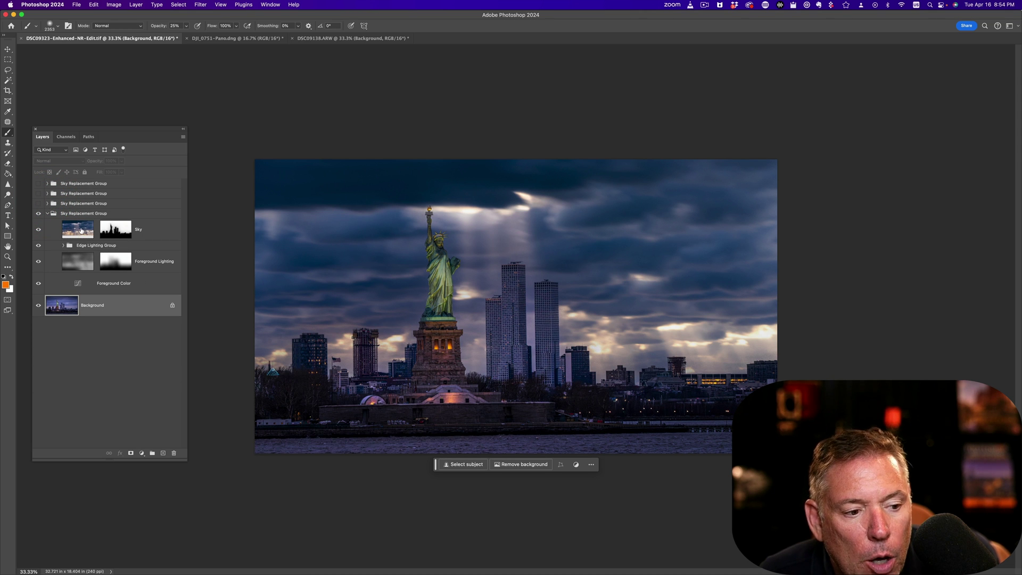
Shift the Sky layer slightly right and stretch it to about 119.5% width
{"action": "left_click", "coordinate": [81, 230]}
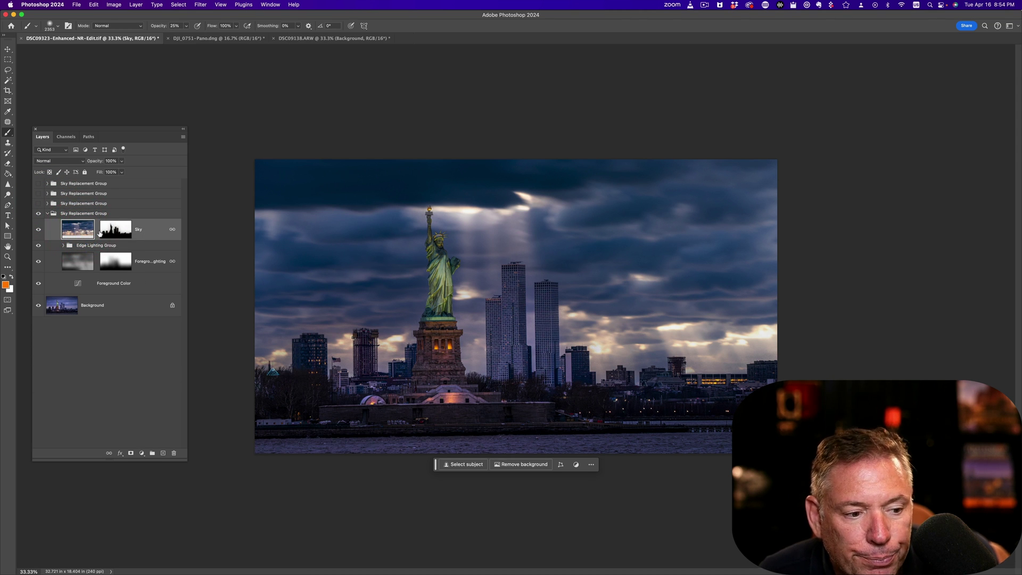
{"action": "key", "text": "super+t"}
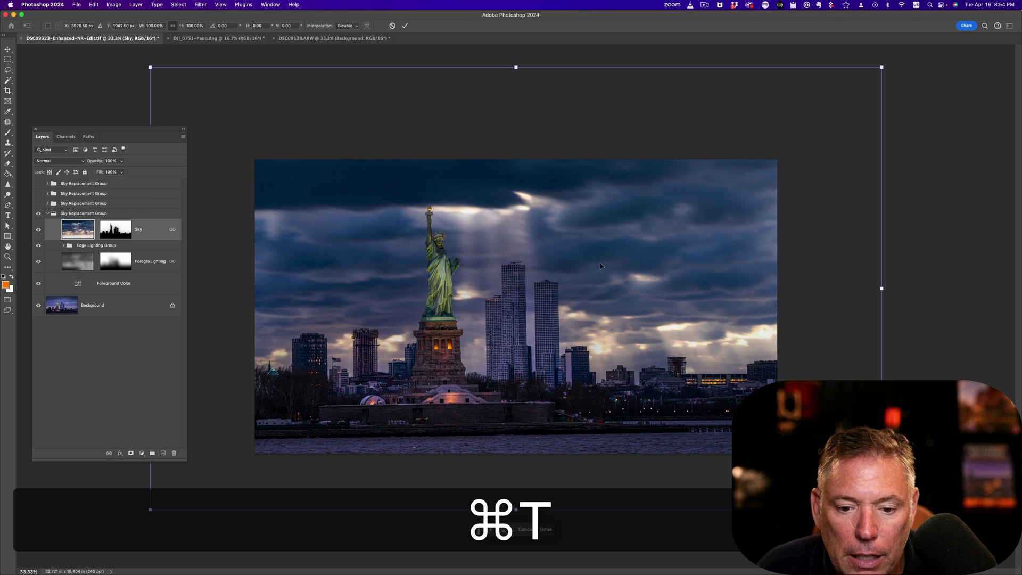
{"action": "left_click_drag", "start_coordinate": [599, 263], "coordinate": [529, 248]}
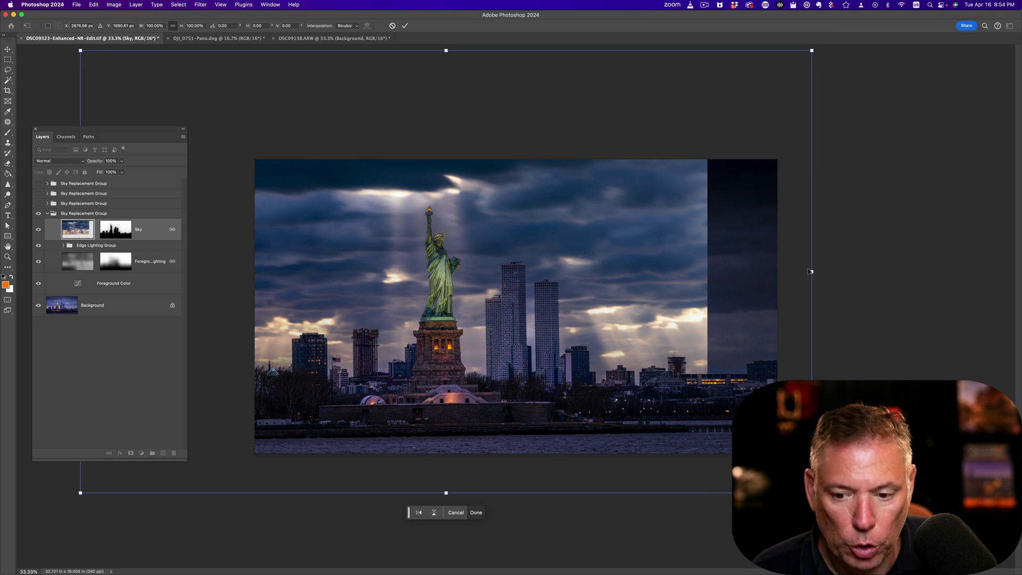
{"action": "key", "text": "shift"}
{"action": "left_click_drag", "start_coordinate": [810, 271], "coordinate": [902, 271]}
{"action": "left_click_drag", "start_coordinate": [143, 130], "coordinate": [152, 301]}
{"action": "left_click_drag", "start_coordinate": [81, 271], "coordinate": [27, 269]}
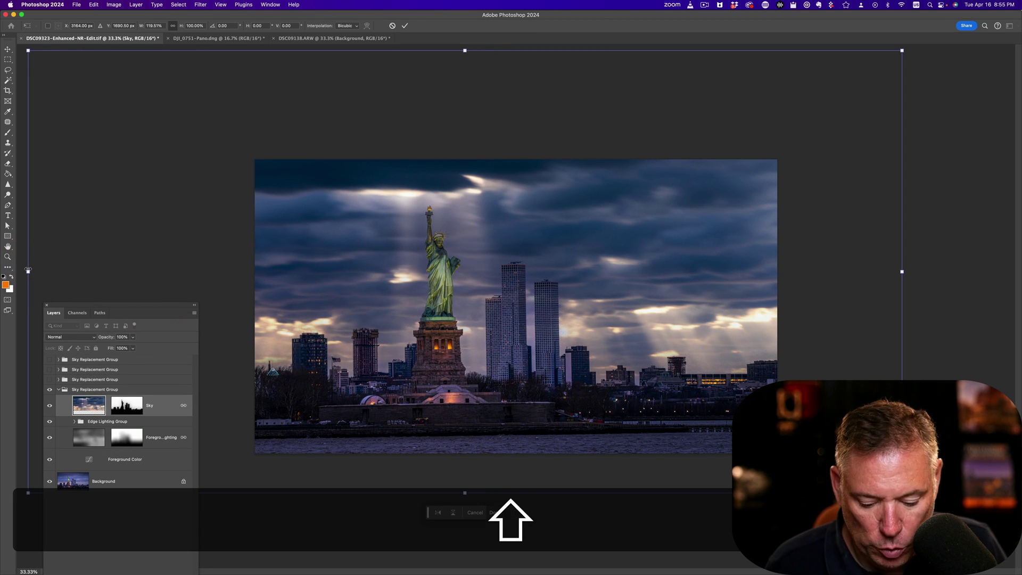
{"action": "key", "text": "Return"}
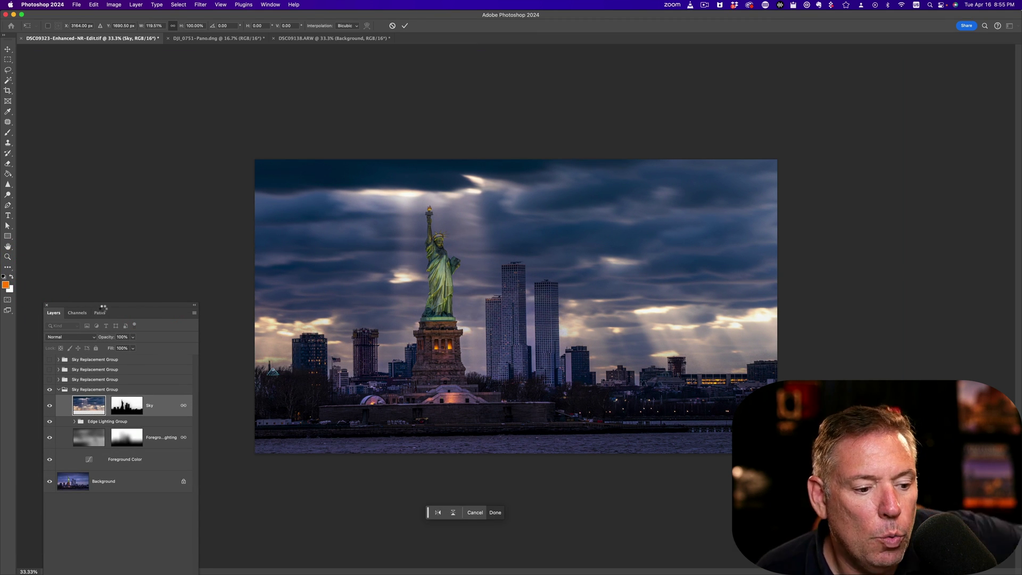
Collapse and hide the fourth Sky Replacement Group, then select the Background layer
{"action": "left_click_drag", "start_coordinate": [104, 306], "coordinate": [102, 246]}
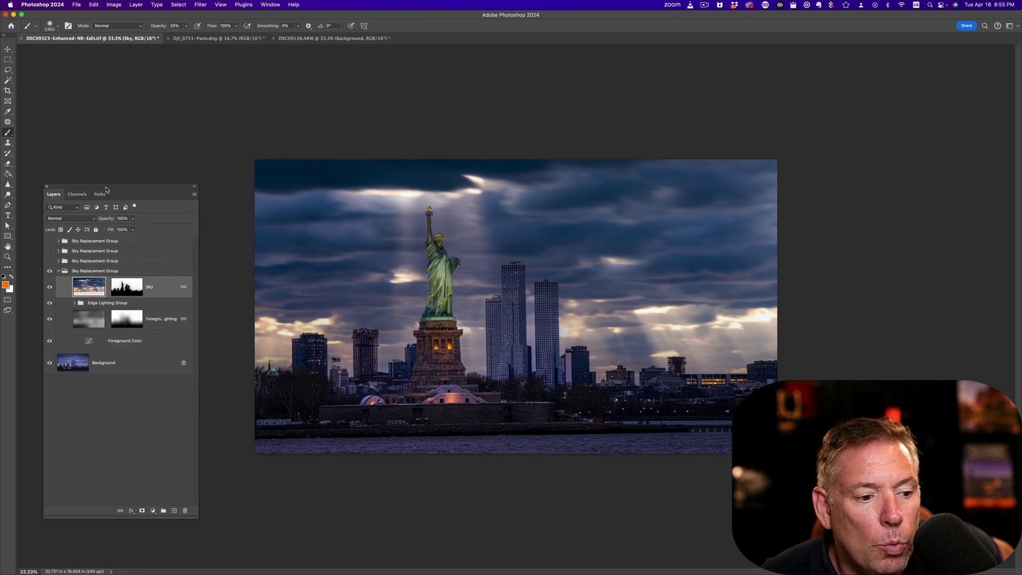
{"action": "left_click", "coordinate": [106, 189]}
{"action": "left_click", "coordinate": [59, 271]}
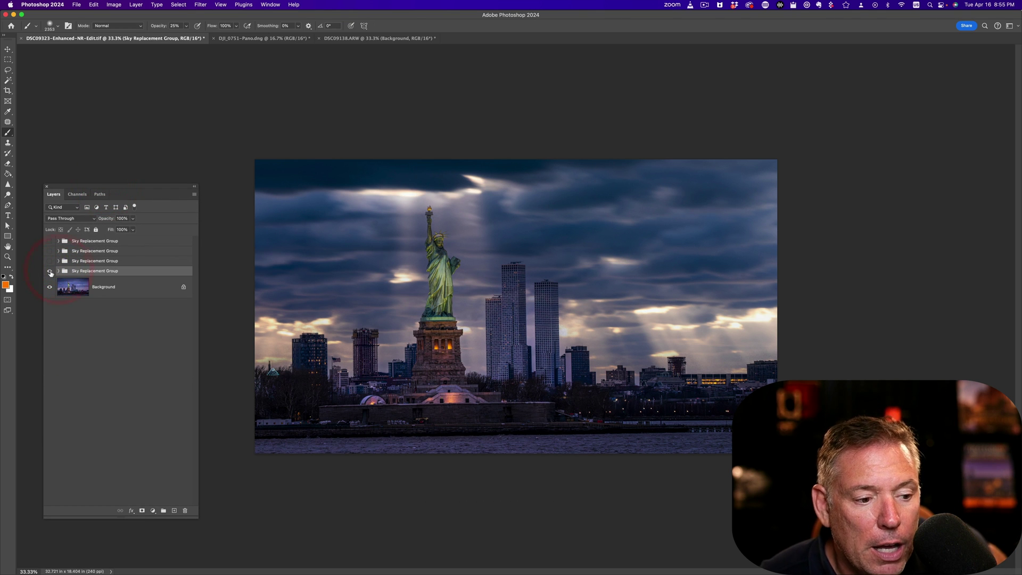
{"action": "left_click", "coordinate": [50, 271]}
{"action": "left_click", "coordinate": [60, 287]}
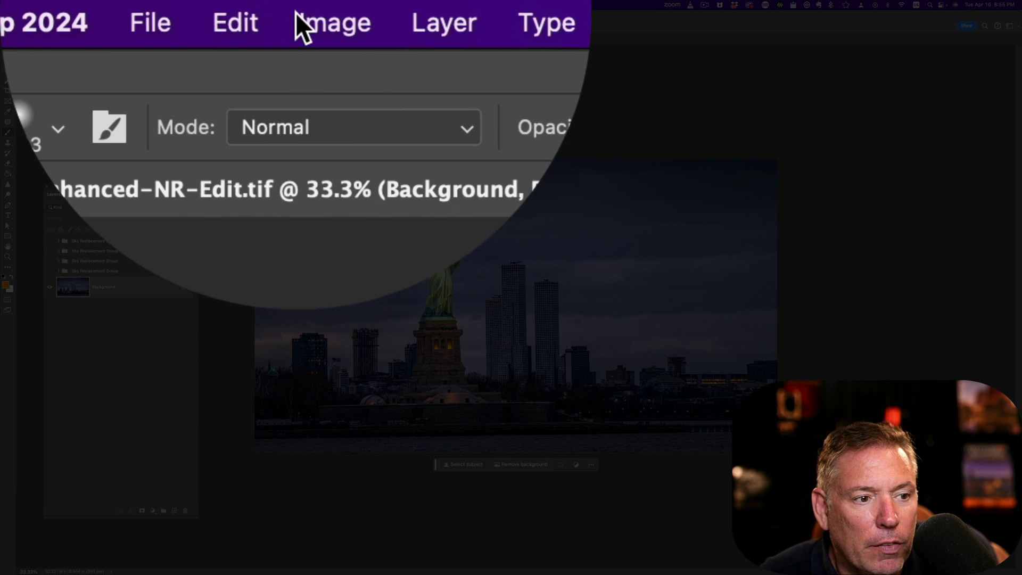
Run Edit > Sky Replacement with the red sunset preset
{"action": "left_click", "coordinate": [94, 4]}
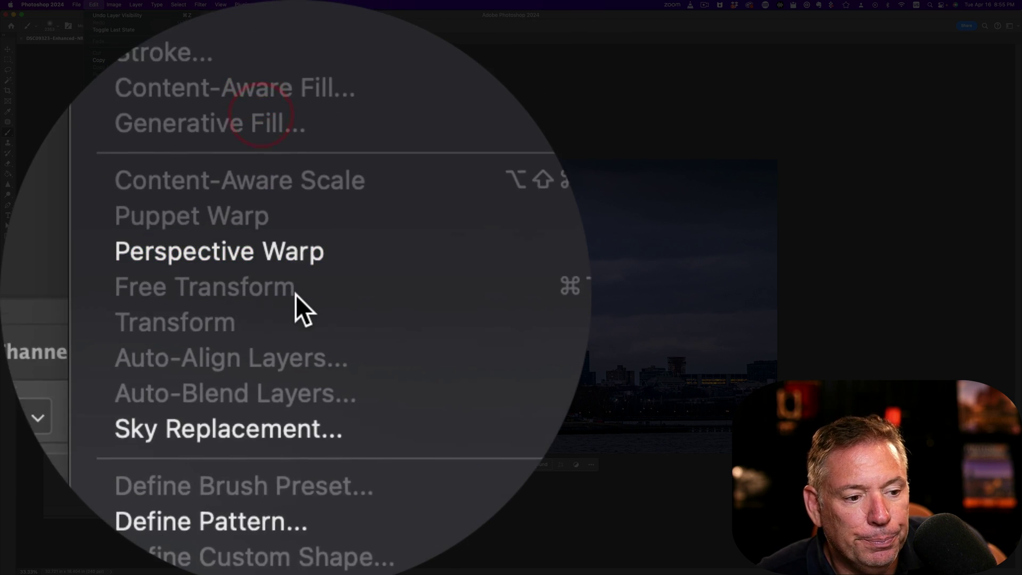
{"action": "left_click", "coordinate": [297, 310]}
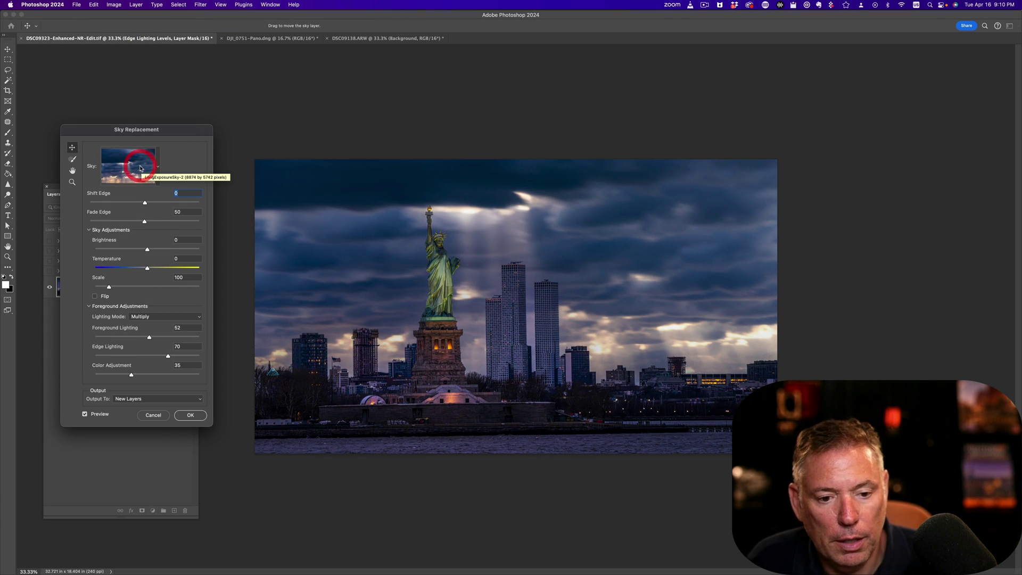
{"action": "left_click", "coordinate": [140, 168]}
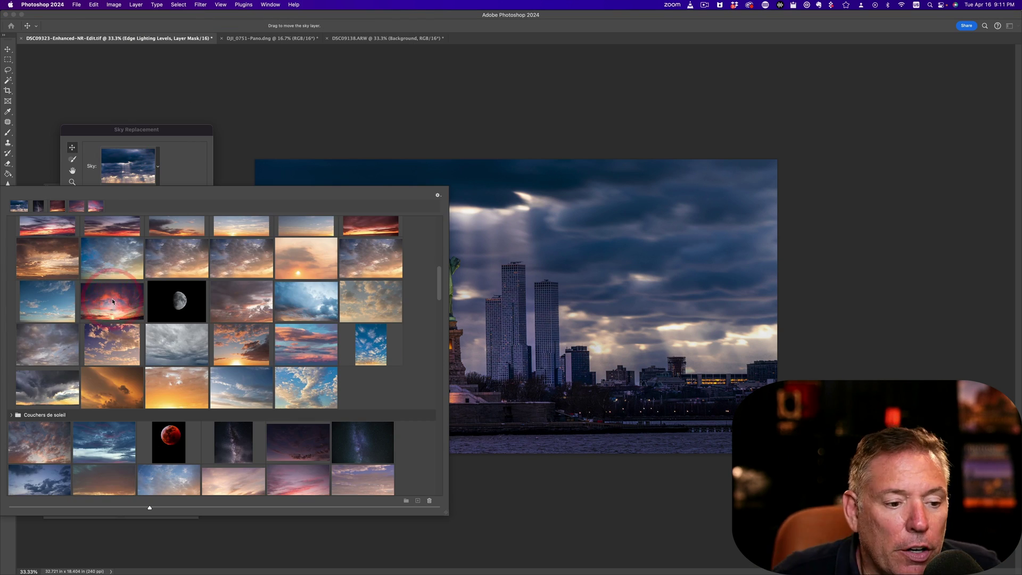
{"action": "left_click", "coordinate": [112, 301]}
{"action": "left_click", "coordinate": [123, 173]}
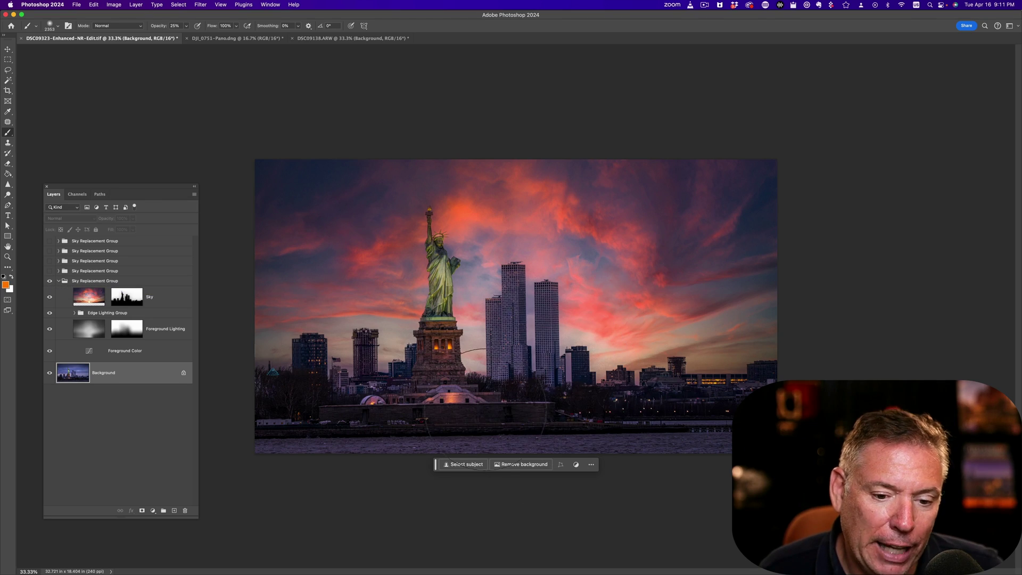
Open the Foreground Color curves and lift the Red channel curve to warm the foreground
{"action": "left_click", "coordinate": [152, 354]}
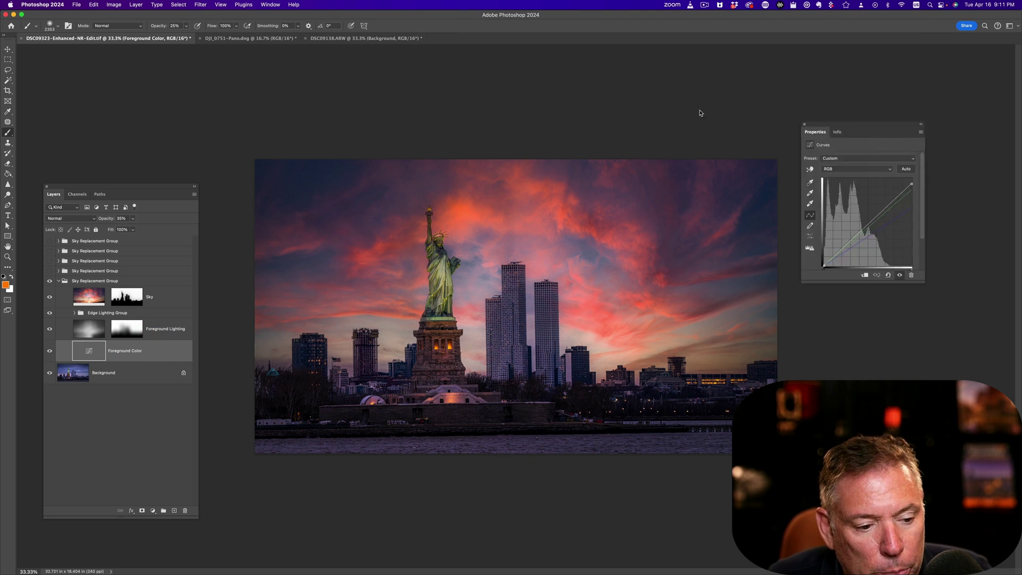
{"action": "left_click_drag", "start_coordinate": [850, 121], "coordinate": [149, 62]}
{"action": "left_click", "coordinate": [161, 110]}
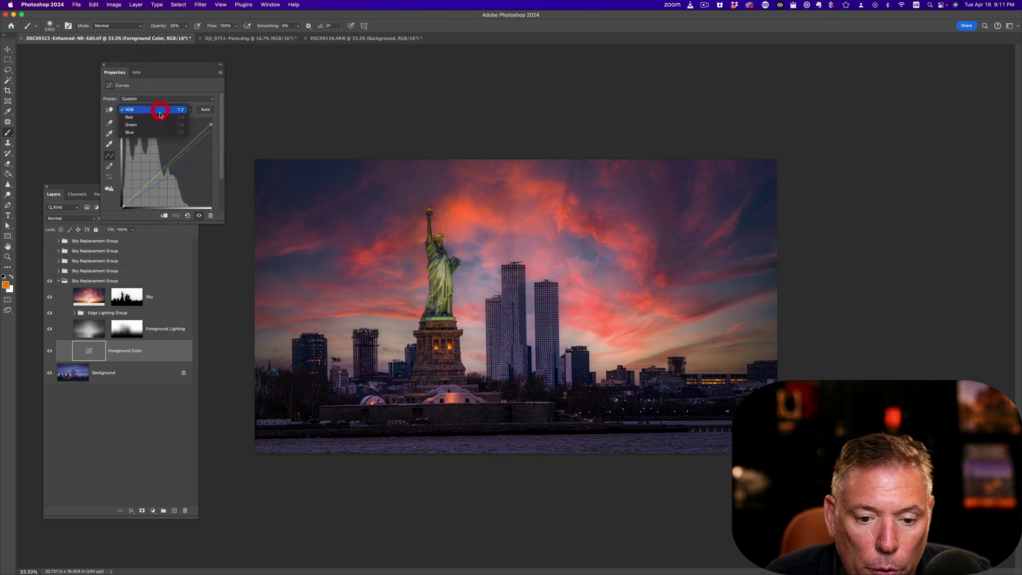
{"action": "left_click", "coordinate": [158, 117]}
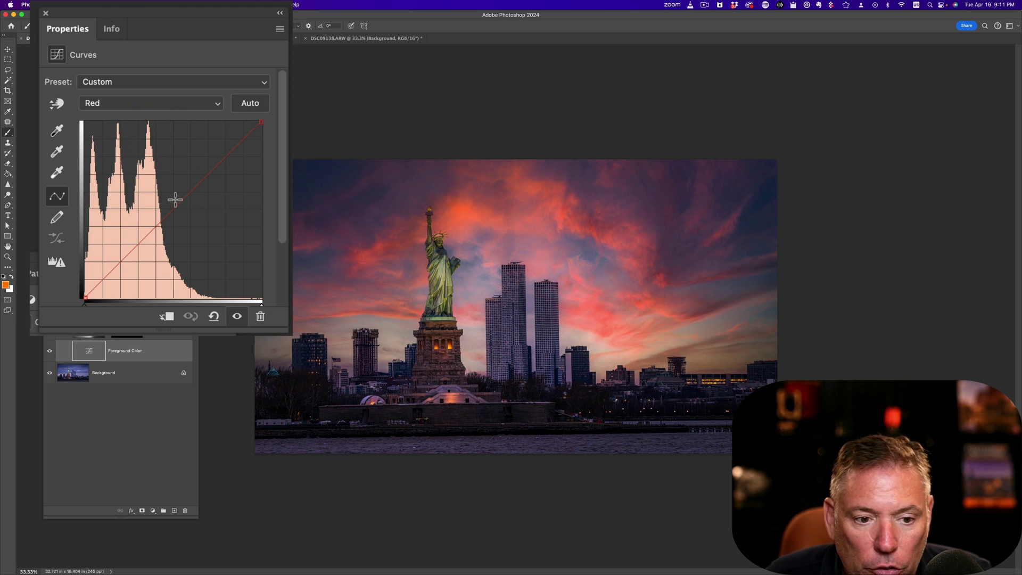
{"action": "mouse_move", "coordinate": [175, 200]}
{"action": "left_mouse_down"}
{"action": "mouse_move", "coordinate": [191, 216]}
{"action": "mouse_move", "coordinate": [153, 155]}
{"action": "mouse_move", "coordinate": [167, 200]}
{"action": "left_mouse_up"}
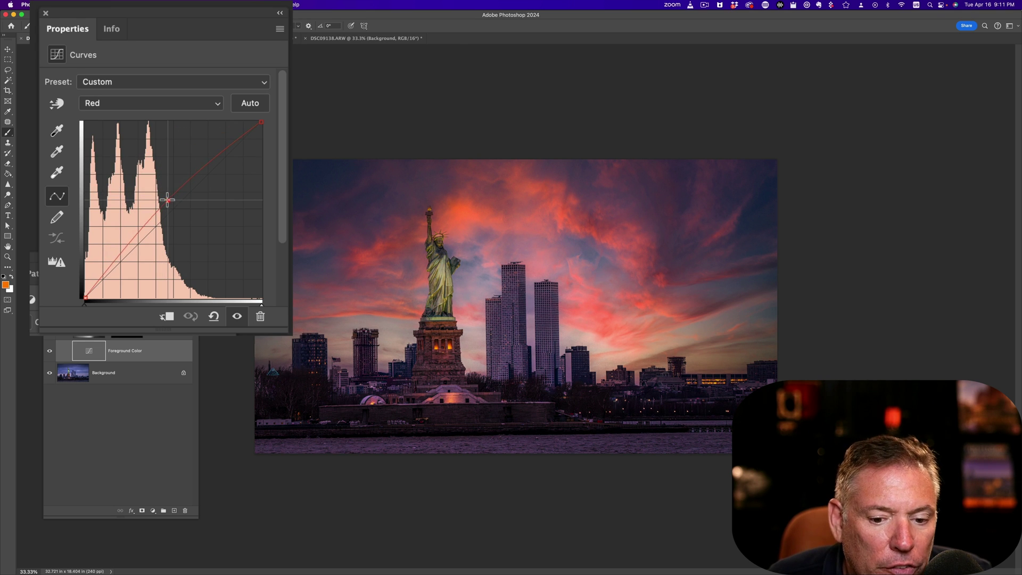
Raise the Green curve slightly, lower the Blue curve, and toggle the adjustment to compare
{"action": "left_click", "coordinate": [152, 103]}
{"action": "left_click", "coordinate": [153, 119]}
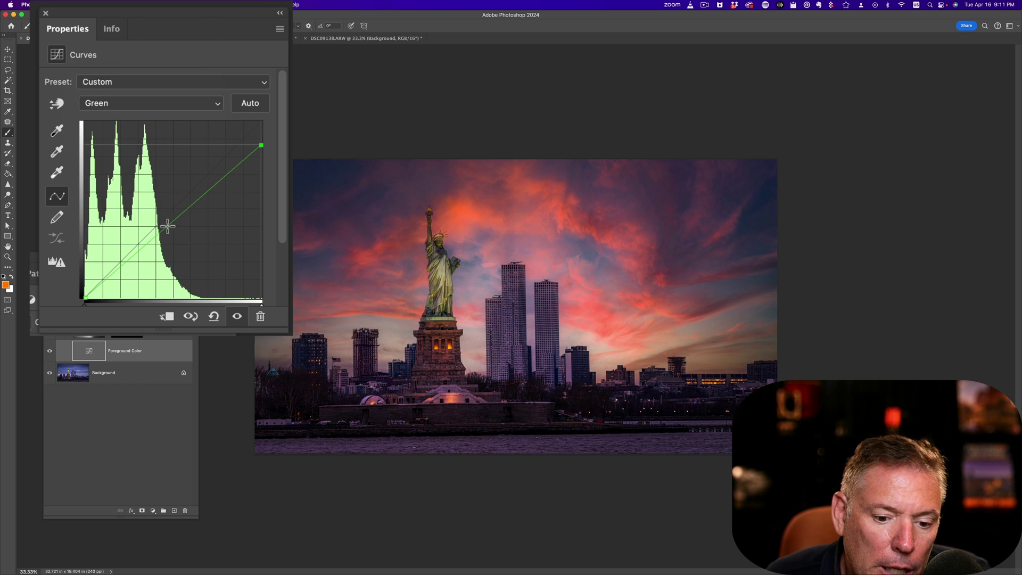
{"action": "mouse_move", "coordinate": [167, 227]}
{"action": "left_mouse_down"}
{"action": "mouse_move", "coordinate": [162, 204]}
{"action": "mouse_move", "coordinate": [171, 219]}
{"action": "left_mouse_up"}
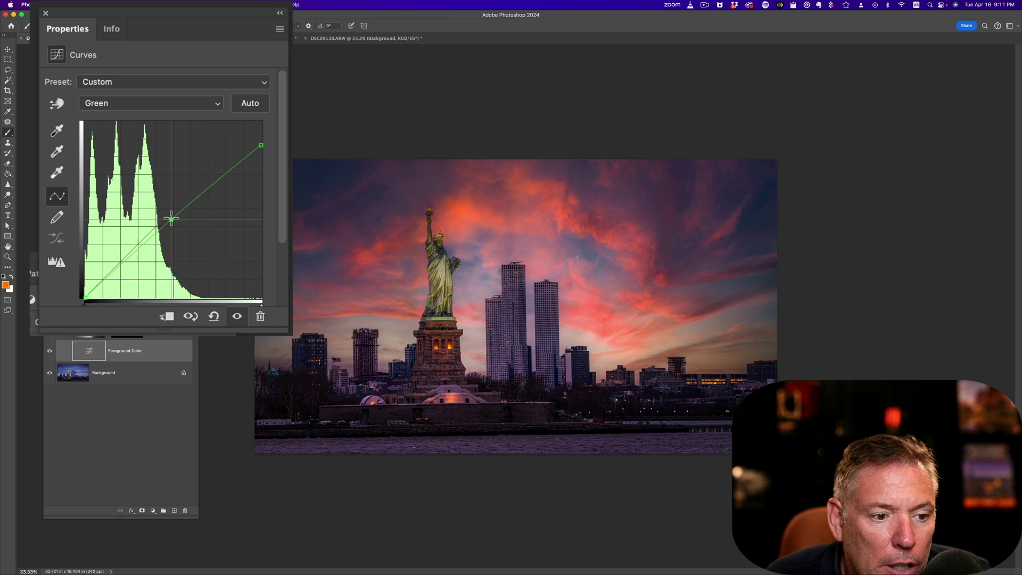
{"action": "left_click", "coordinate": [146, 103]}
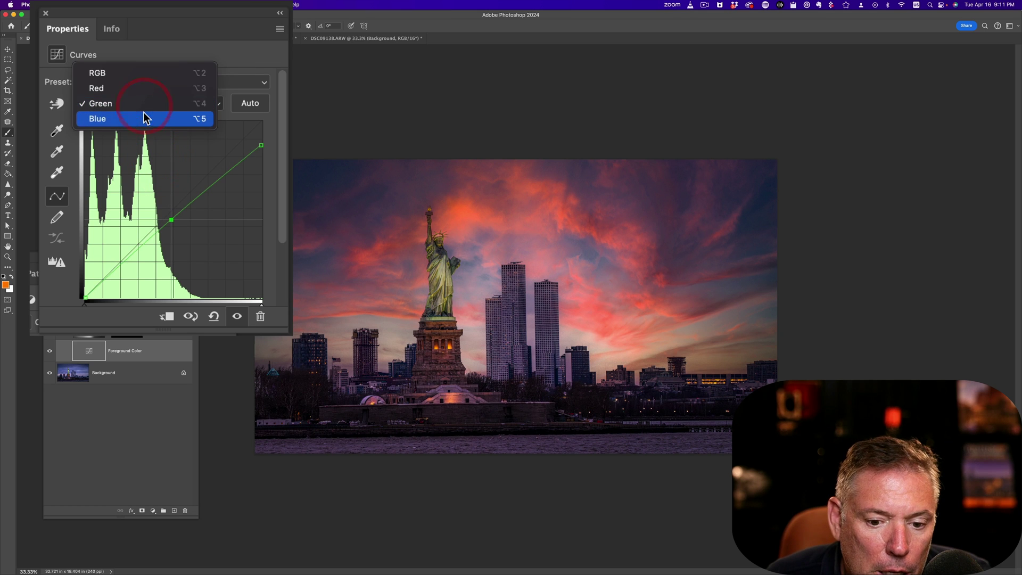
{"action": "left_click", "coordinate": [146, 118]}
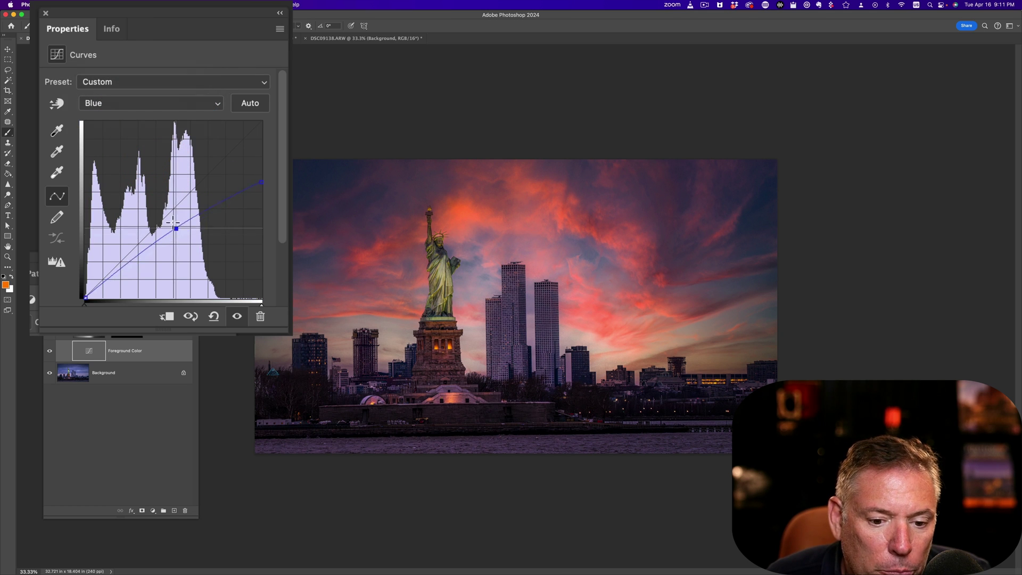
{"action": "mouse_move", "coordinate": [172, 223]}
{"action": "left_mouse_down"}
{"action": "mouse_move", "coordinate": [181, 241]}
{"action": "mouse_move", "coordinate": [172, 208]}
{"action": "mouse_move", "coordinate": [177, 215]}
{"action": "left_mouse_up"}
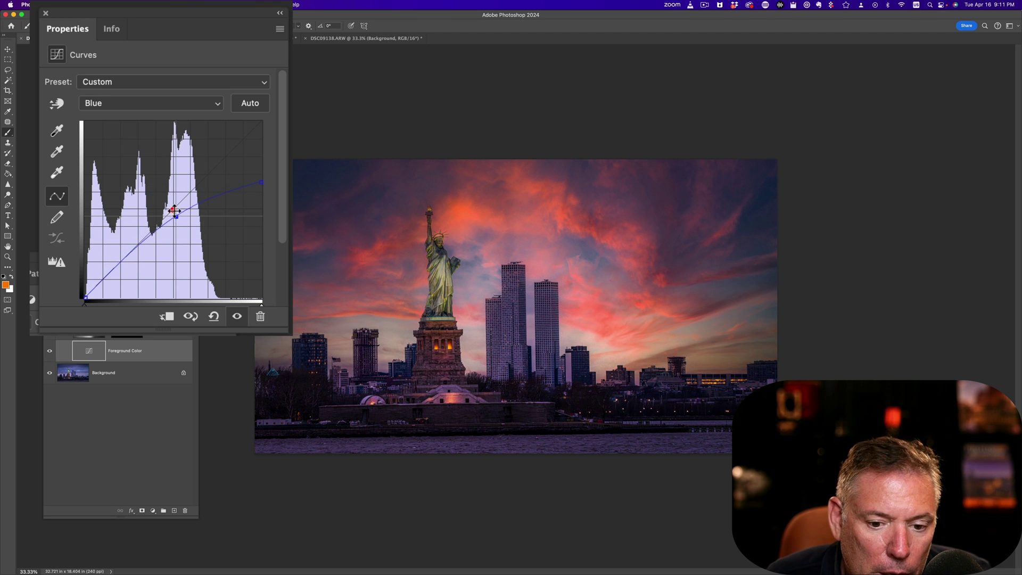
{"action": "left_click", "coordinate": [48, 351]}
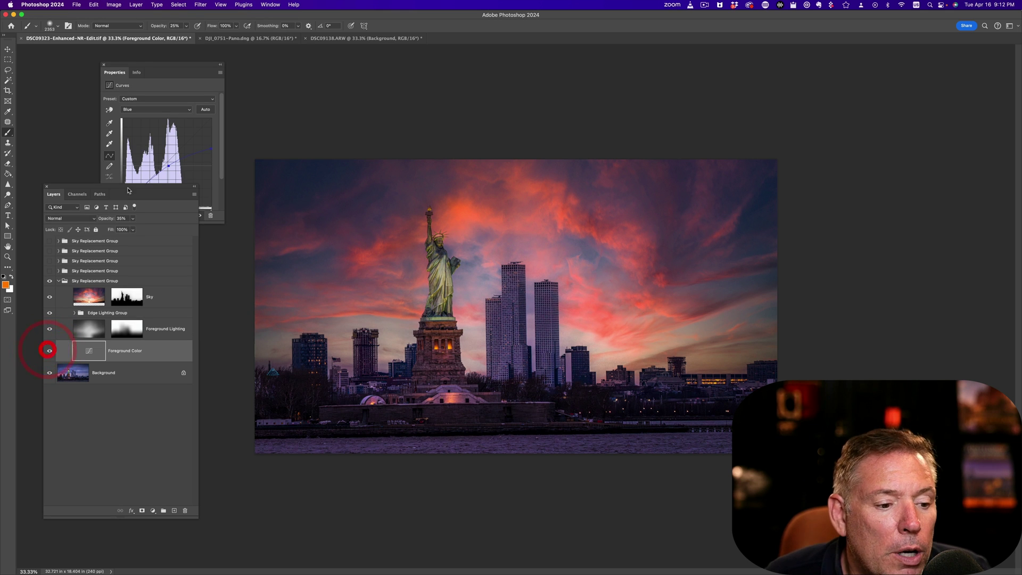
Close the curves Properties panel and switch to the DJI_0751-Pano.dng panorama
{"action": "left_click", "coordinate": [104, 65]}
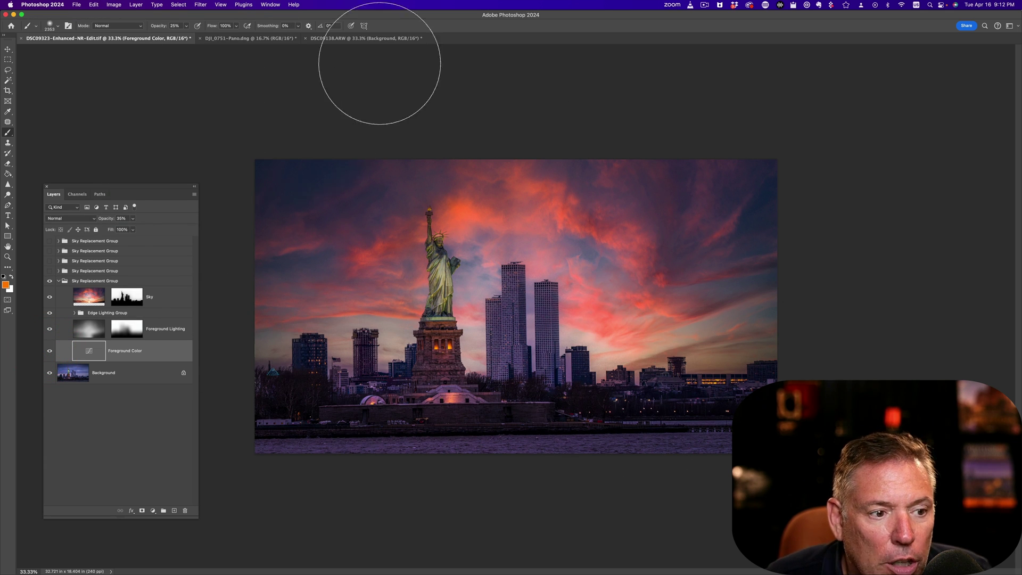
{"action": "left_click", "coordinate": [261, 39]}
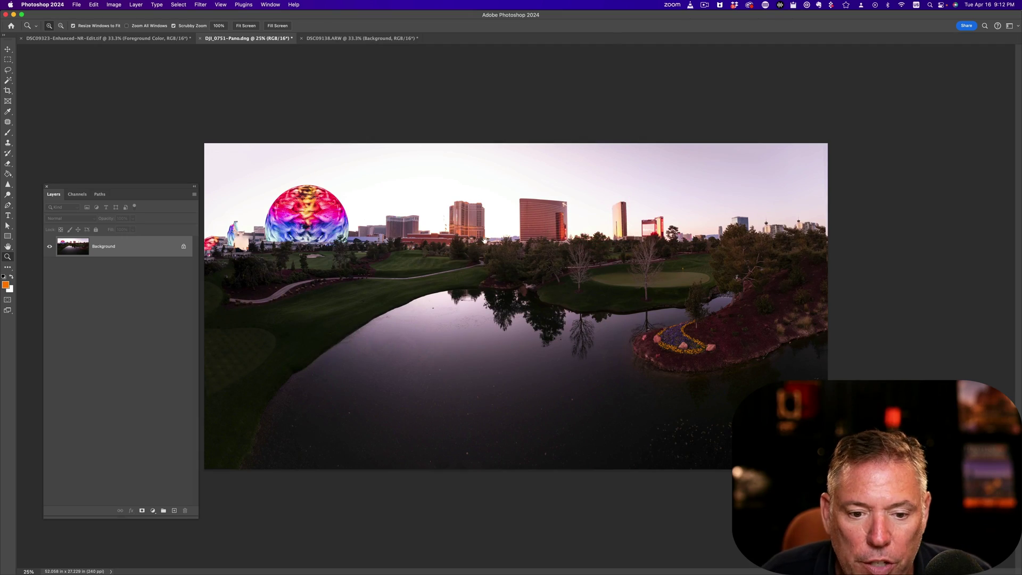
Move the Layers panel up and left, briefly opening and dismissing the File menu
{"action": "left_click", "coordinate": [484, 241]}
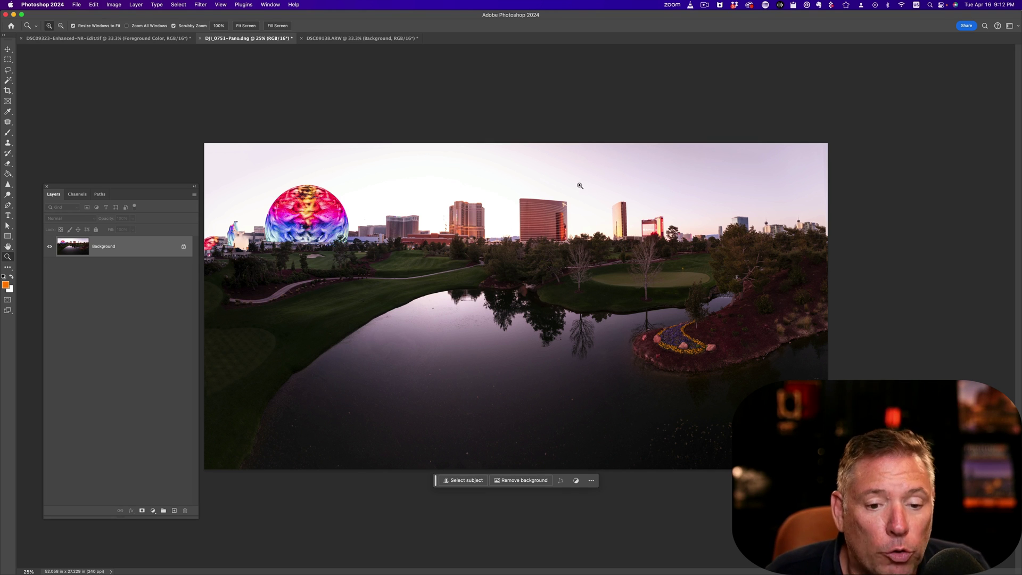
{"action": "left_click_drag", "start_coordinate": [150, 188], "coordinate": [129, 158]}
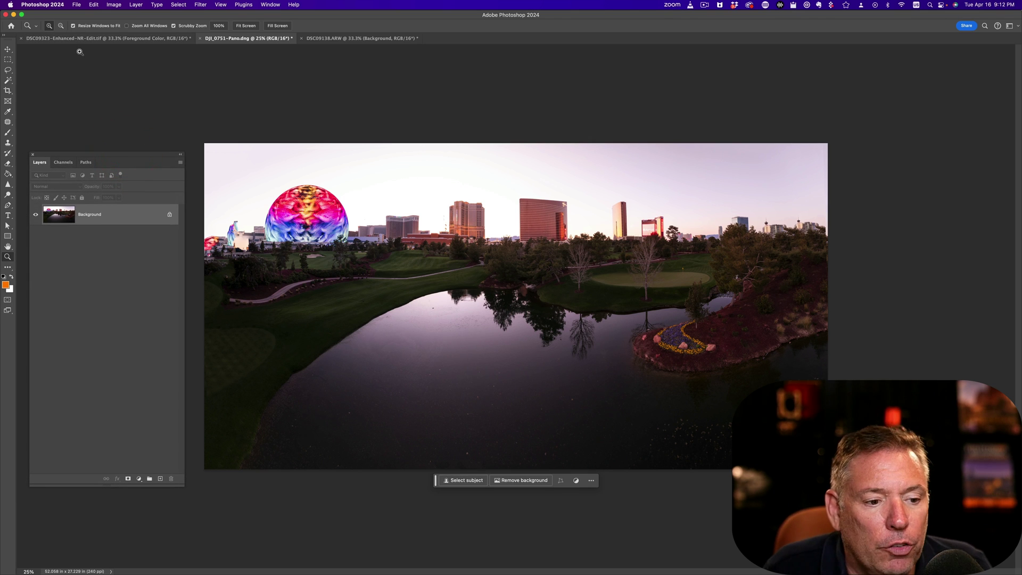
{"action": "left_click", "coordinate": [76, 4]}
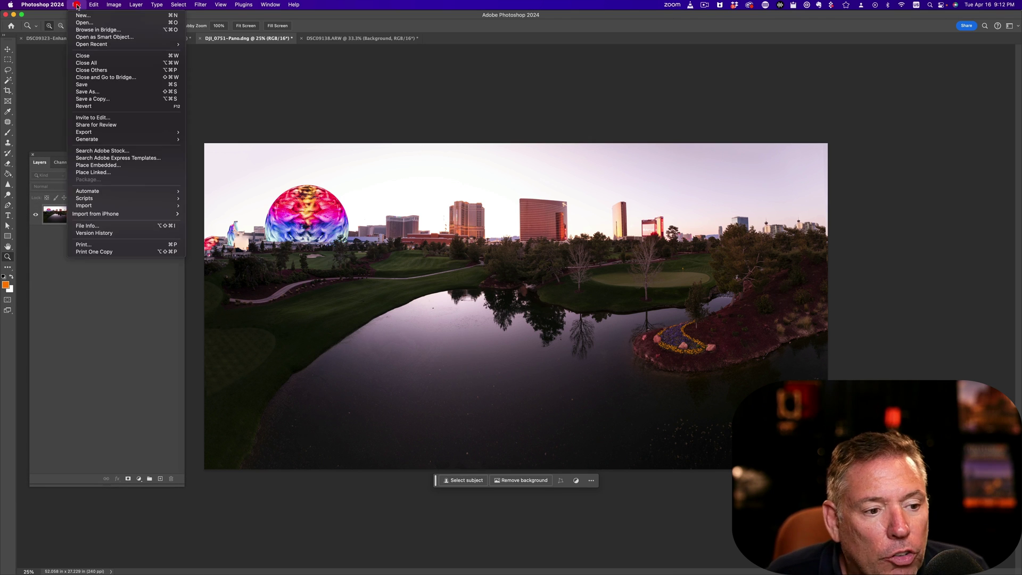
{"action": "left_click", "coordinate": [61, 154]}
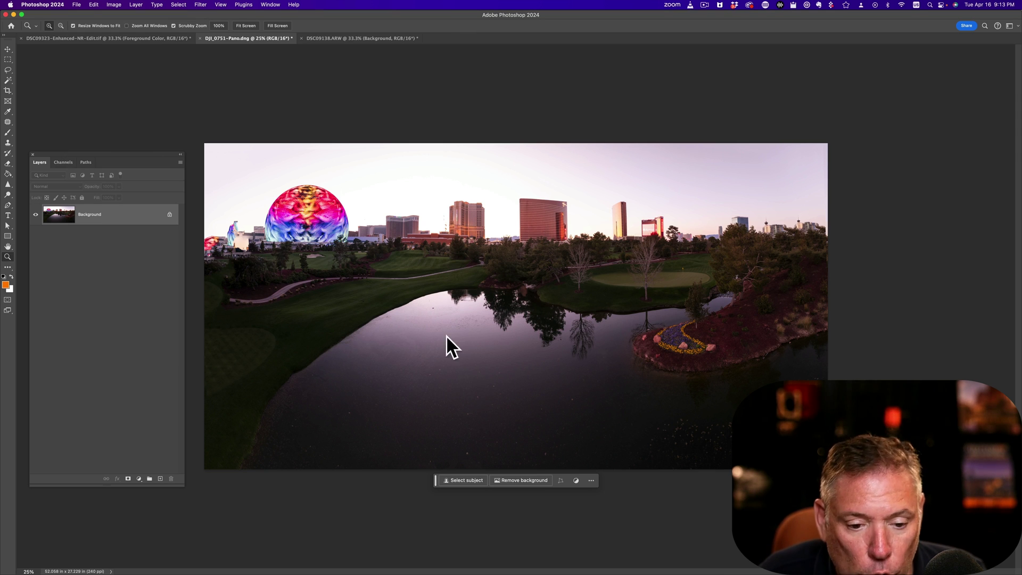
Start a Sky Replacement on the panorama and preview the dark red sunset preset
{"action": "left_click", "coordinate": [93, 4]}
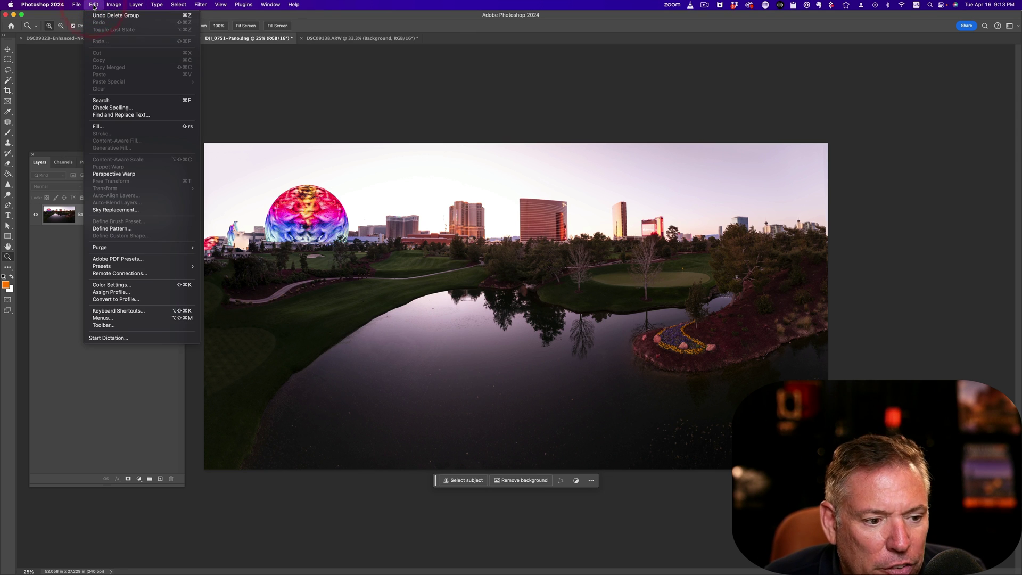
{"action": "left_click", "coordinate": [114, 210]}
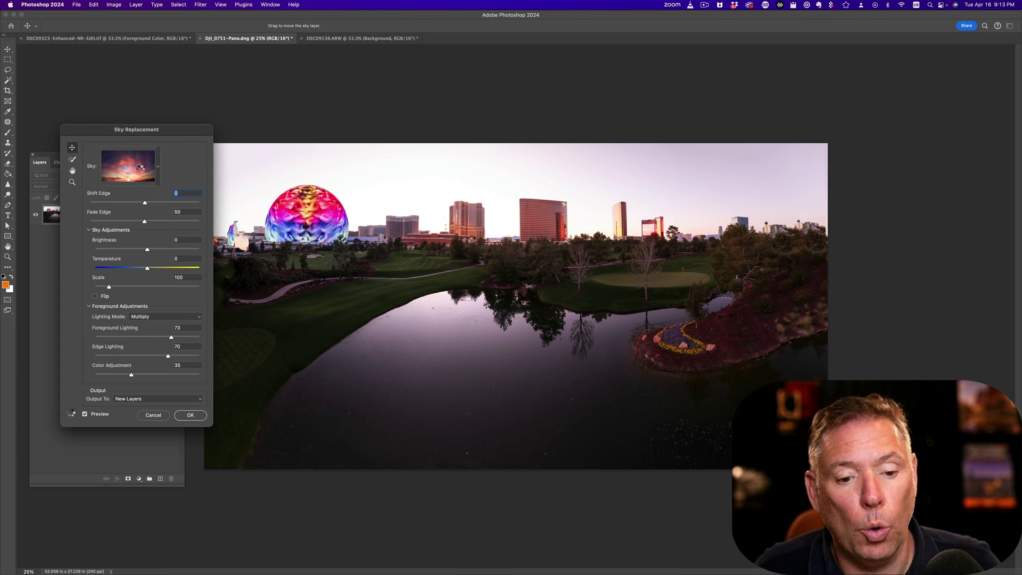
{"action": "left_click", "coordinate": [135, 171]}
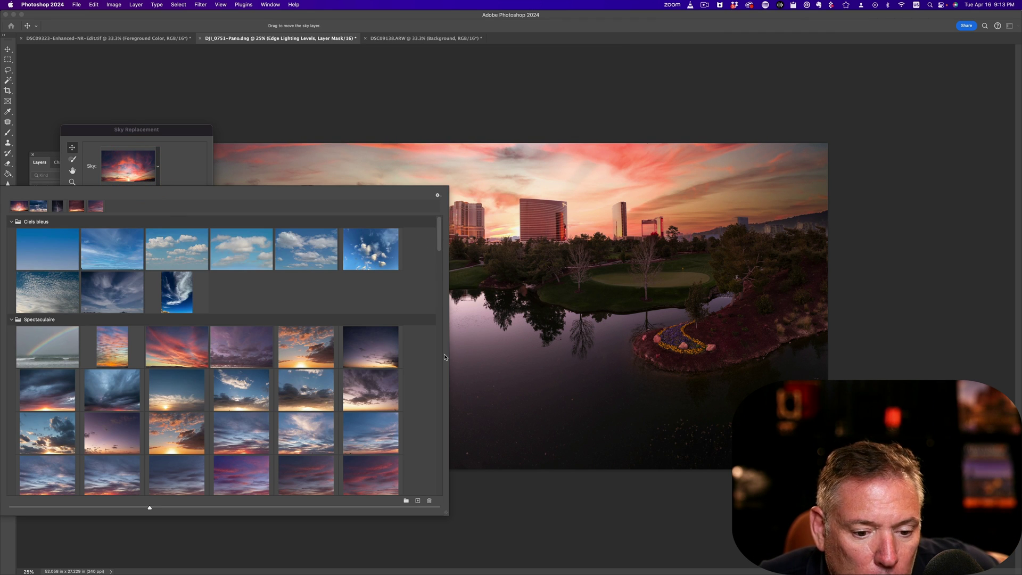
{"action": "mouse_move", "coordinate": [440, 375]}
{"action": "left_mouse_down"}
{"action": "mouse_move", "coordinate": [439, 491]}
{"action": "mouse_move", "coordinate": [438, 461]}
{"action": "left_mouse_up"}
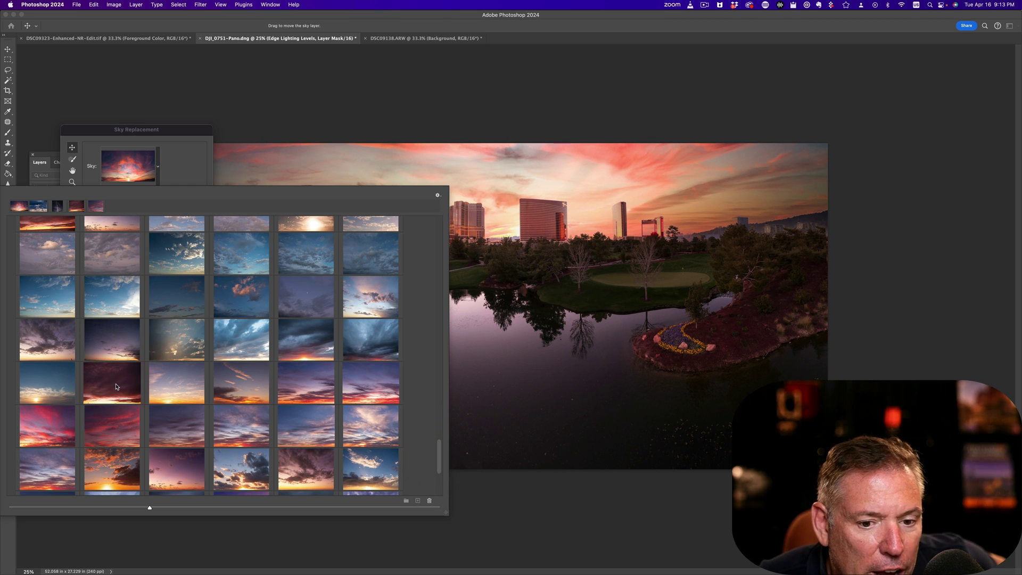
{"action": "left_click", "coordinate": [115, 384]}
{"action": "left_click", "coordinate": [122, 165]}
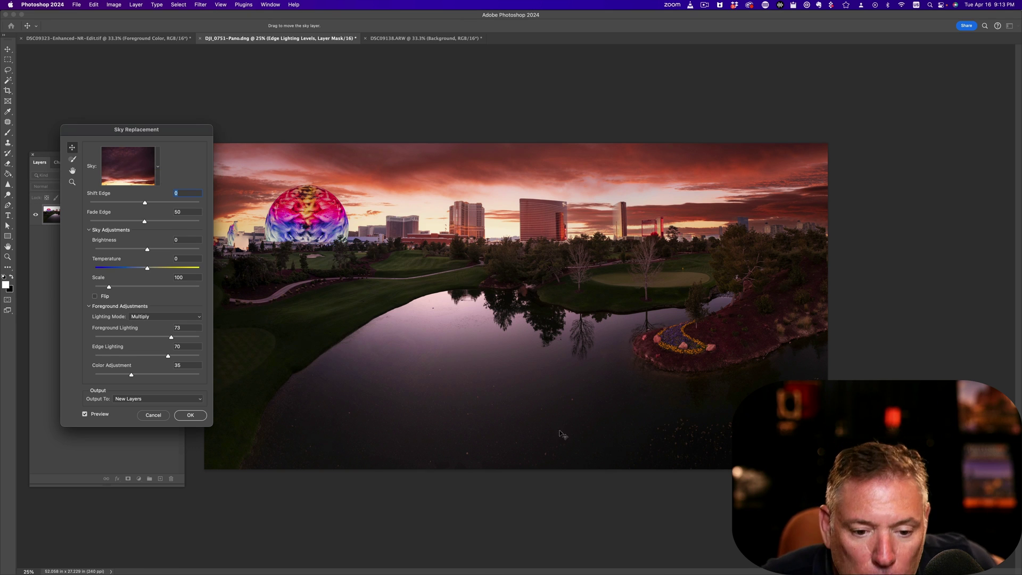
Apply the sky replacement as new layers and duplicate the Sky layer
{"action": "left_click", "coordinate": [196, 415]}
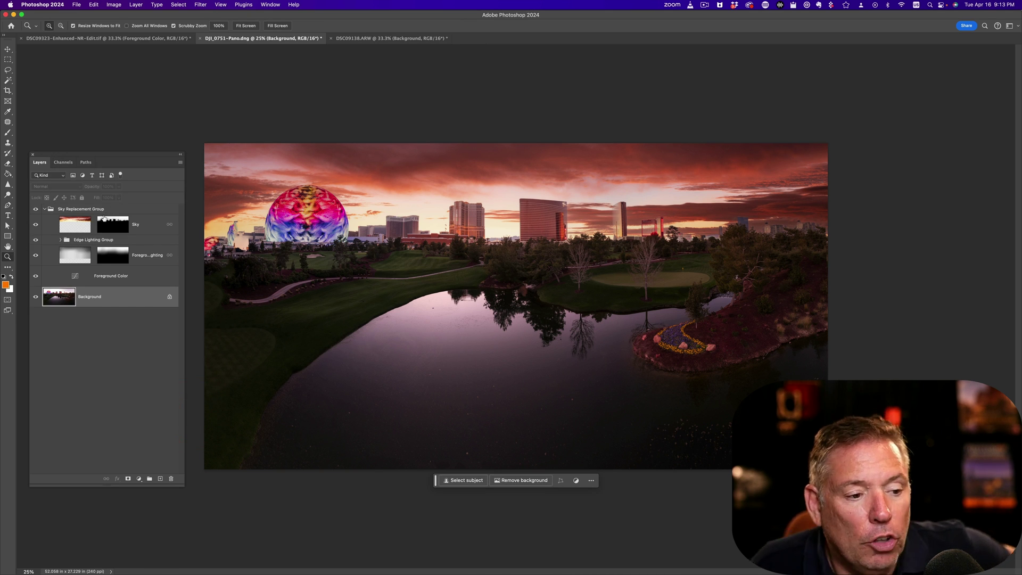
{"action": "left_click", "coordinate": [79, 226]}
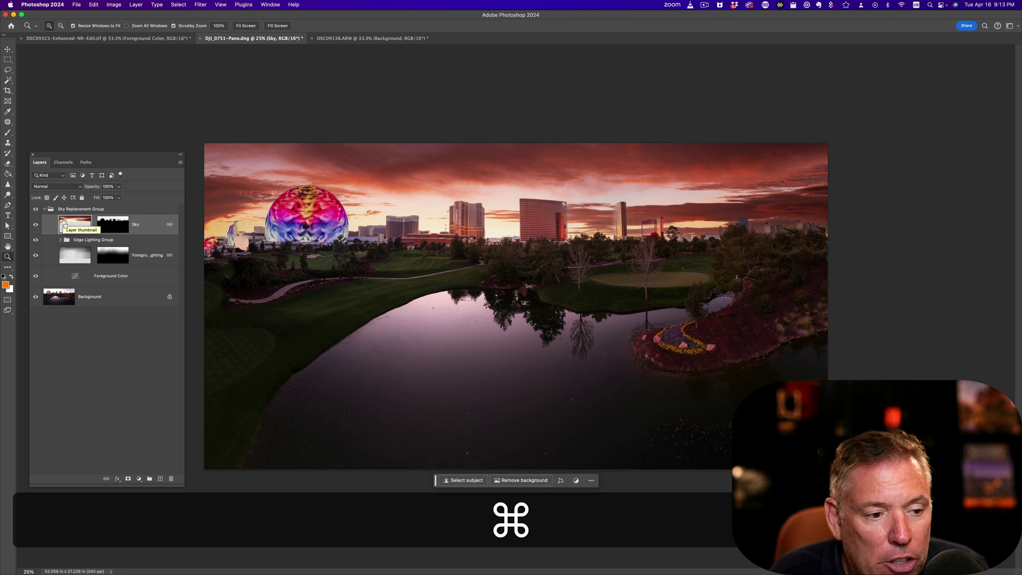
{"action": "key", "text": "super+j"}
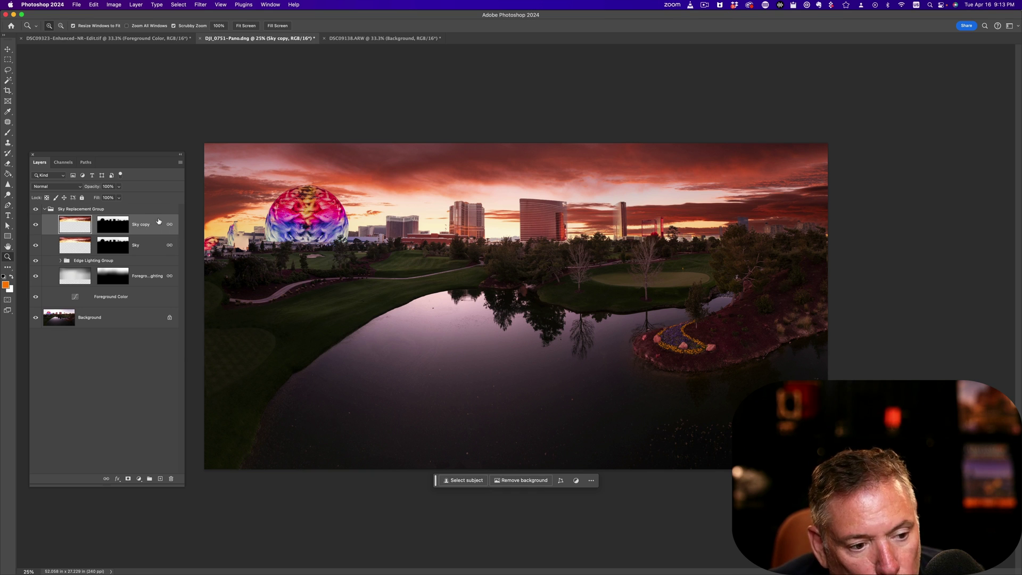
Unlink the Sky copy from its mask and delete the copy's layer mask
{"action": "right_click", "coordinate": [168, 226]}
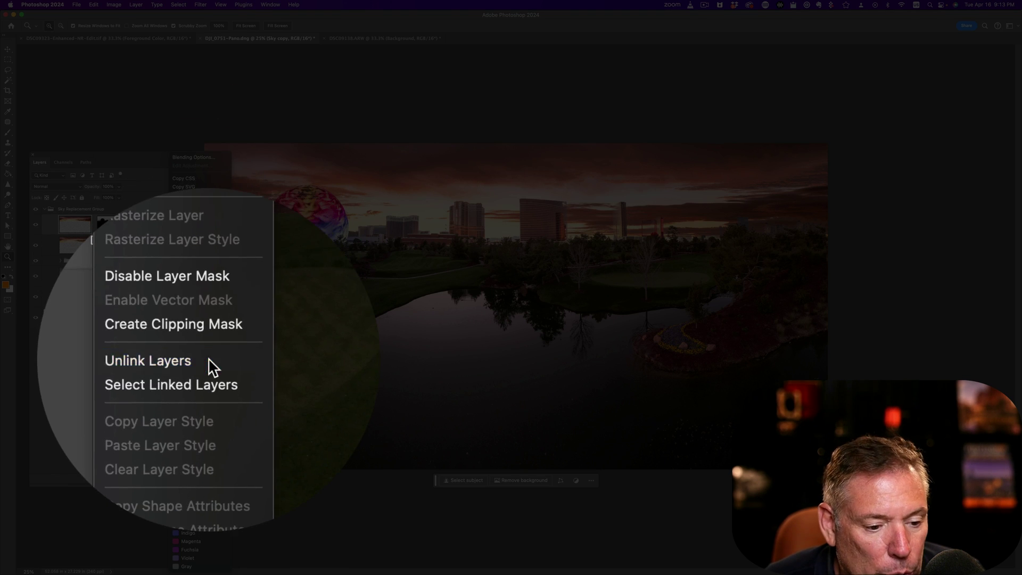
{"action": "left_click", "coordinate": [209, 357]}
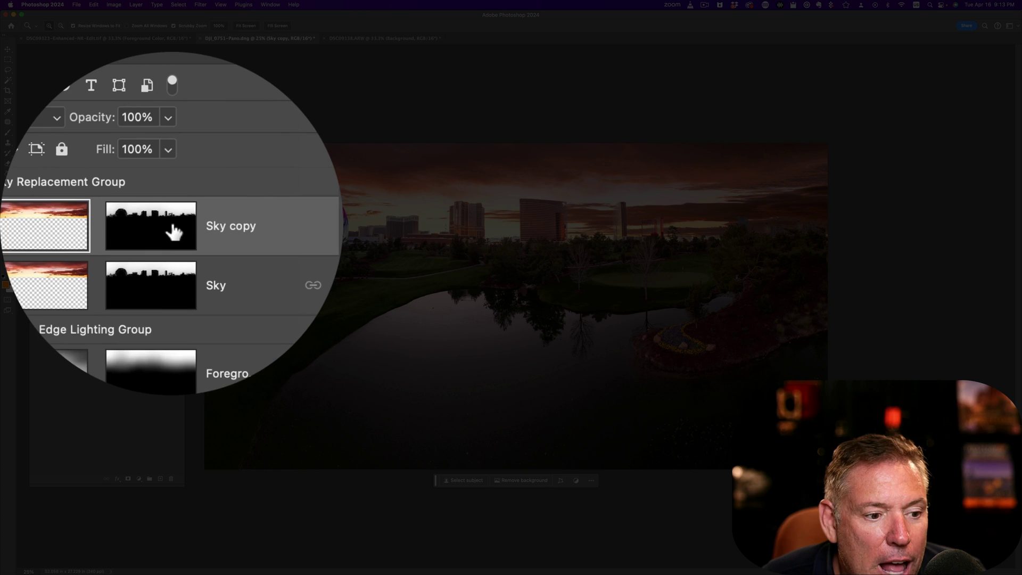
{"action": "left_click", "coordinate": [197, 223]}
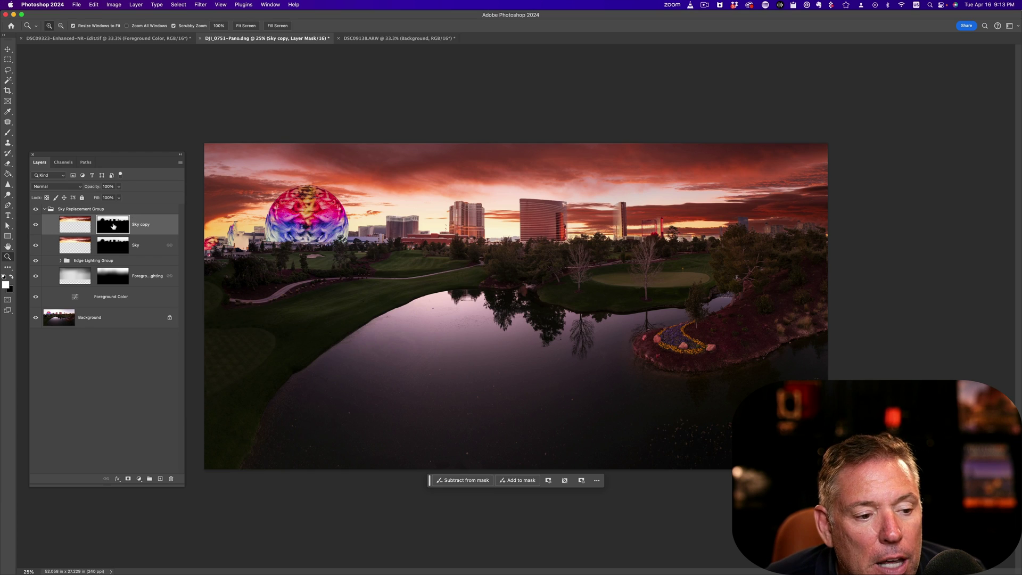
{"action": "right_click", "coordinate": [111, 224]}
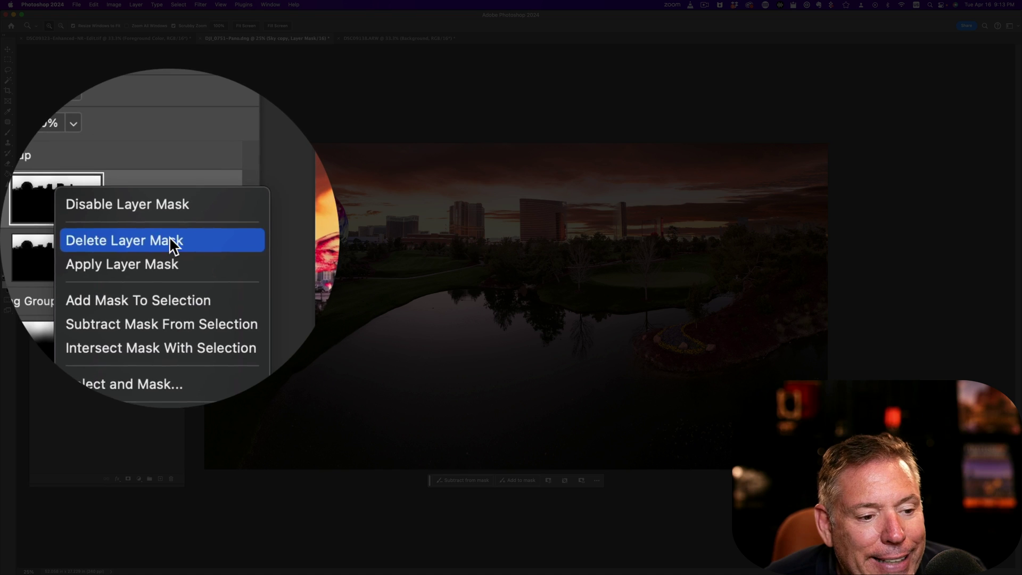
{"action": "left_click", "coordinate": [119, 239]}
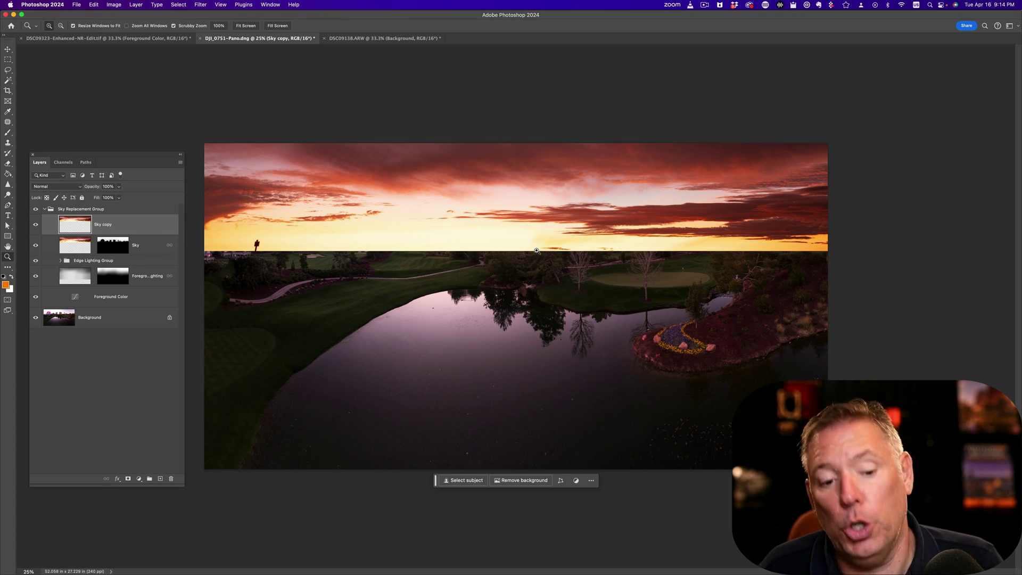
Free-transform the Sky copy and flip it vertically
{"action": "key", "text": "super"}
{"action": "key", "text": "super+t"}
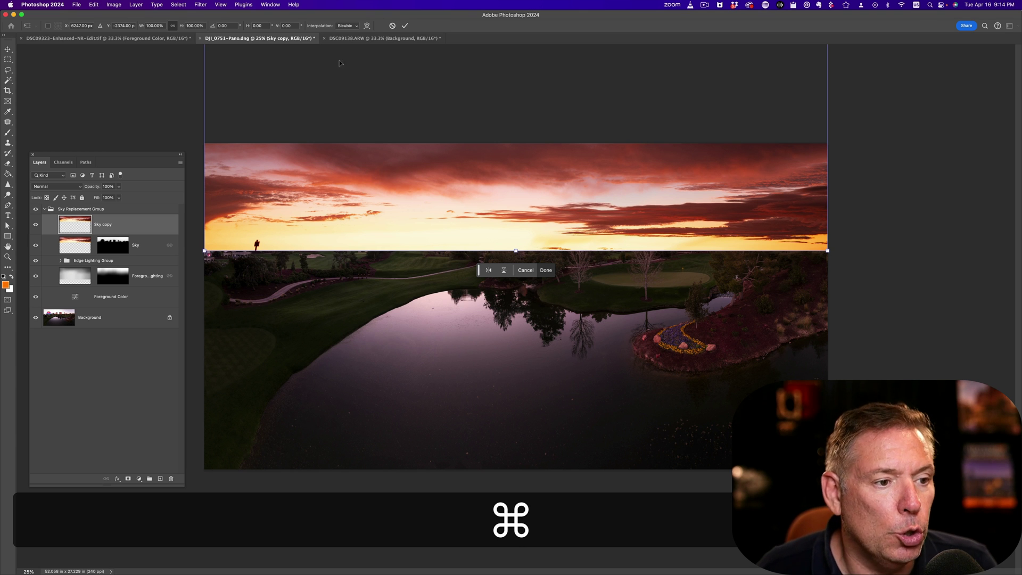
{"action": "key", "text": "Escape"}
{"action": "left_click", "coordinate": [93, 4]}
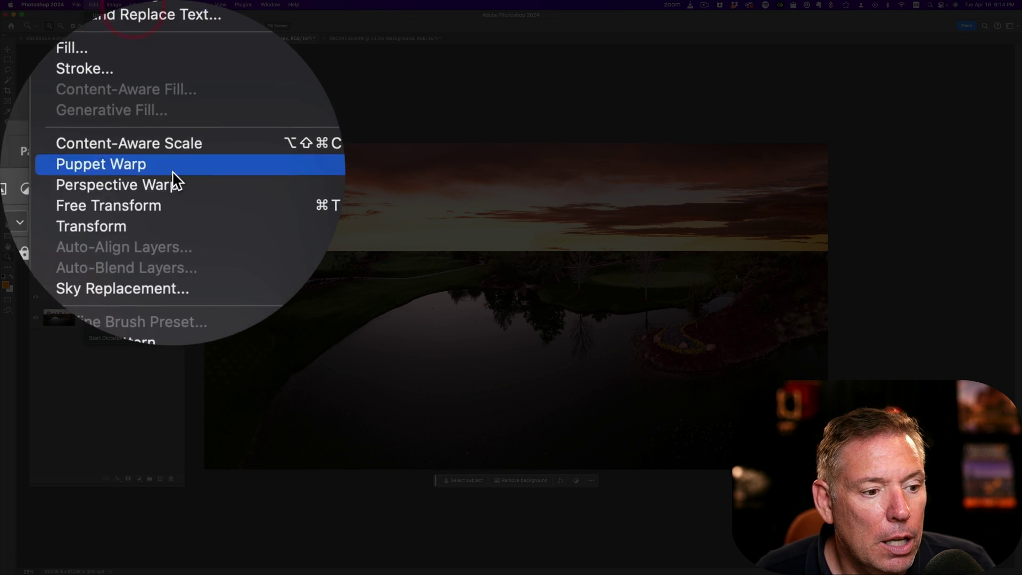
{"action": "left_click", "coordinate": [137, 183]}
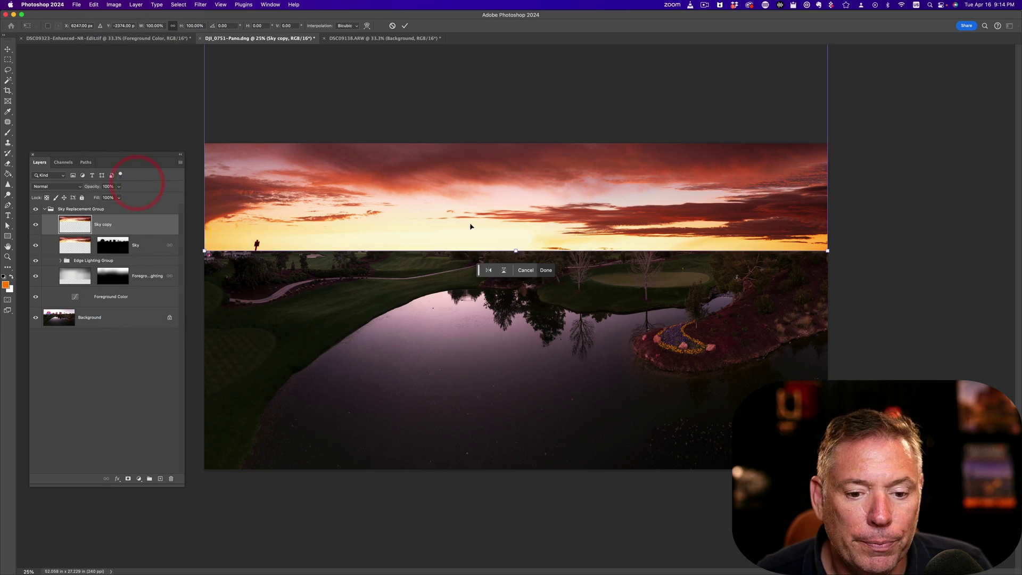
{"action": "right_click", "coordinate": [476, 197]}
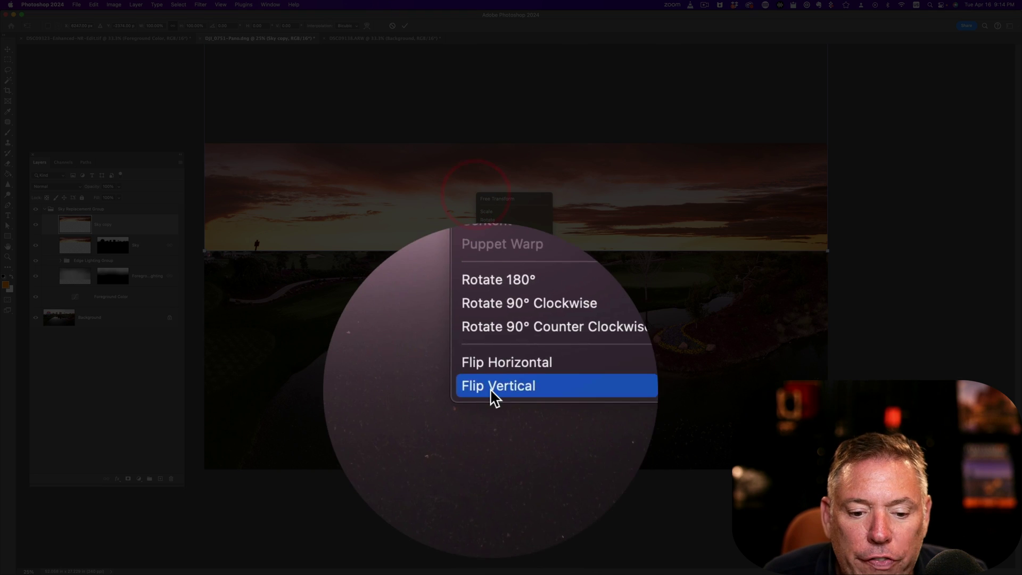
{"action": "left_click", "coordinate": [500, 393]}
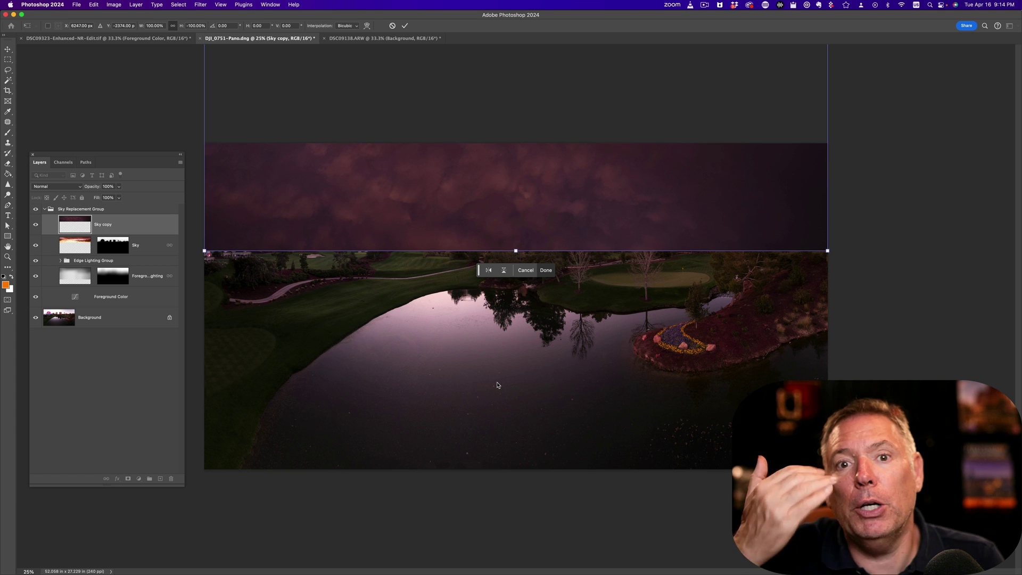
Move the flipped sky straight down to meet the tree line over the lake, then commit
{"action": "key", "text": "shift"}
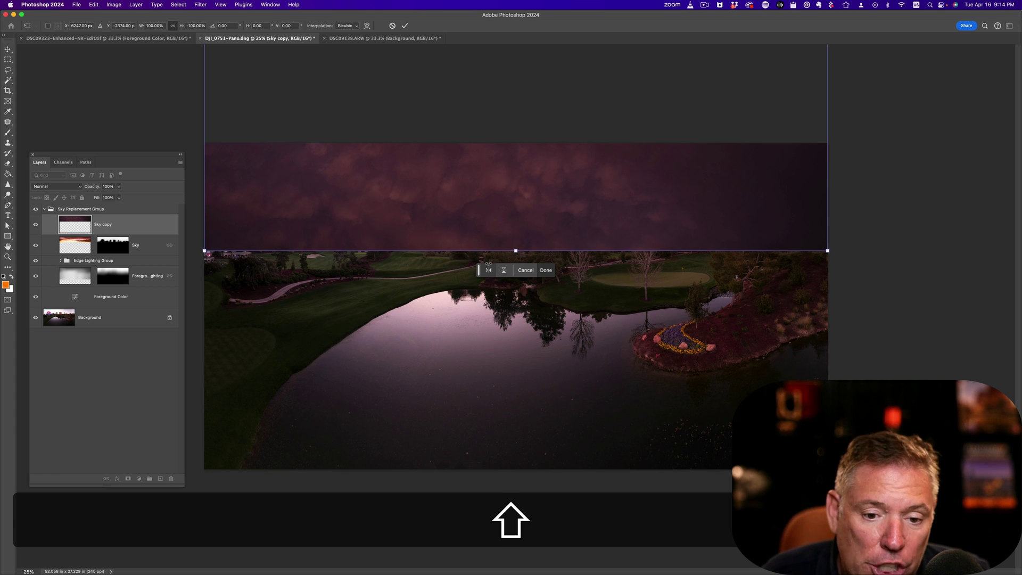
{"action": "left_click_drag", "start_coordinate": [503, 197], "coordinate": [506, 350]}
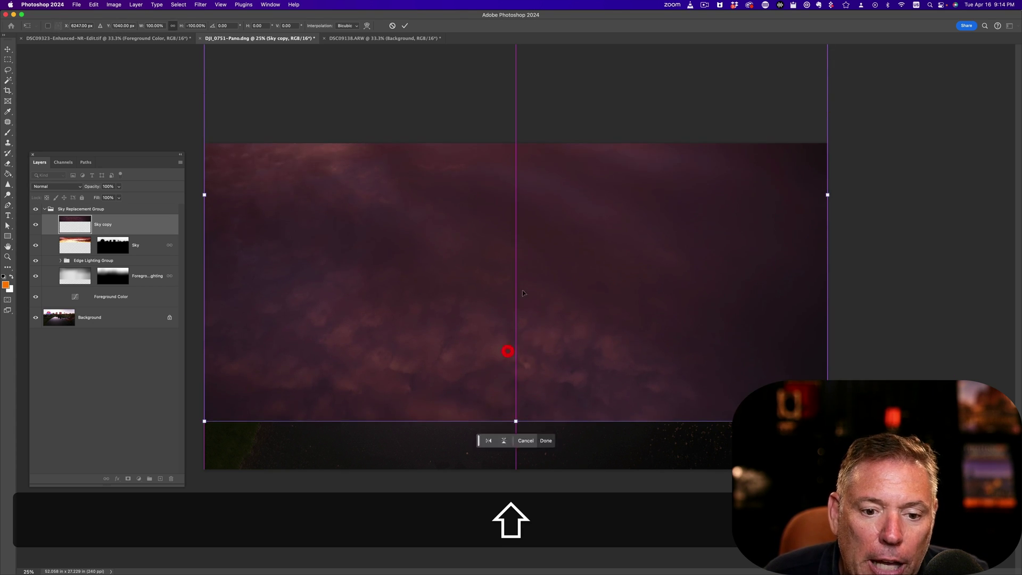
{"action": "left_click_drag", "start_coordinate": [516, 231], "coordinate": [562, 334]}
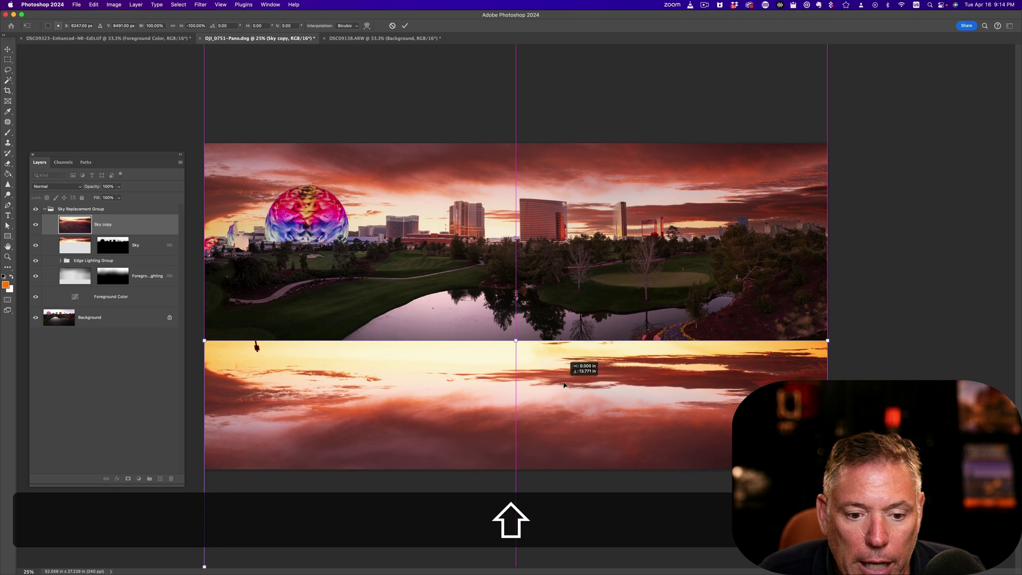
{"action": "left_click_drag", "start_coordinate": [564, 385], "coordinate": [566, 318]}
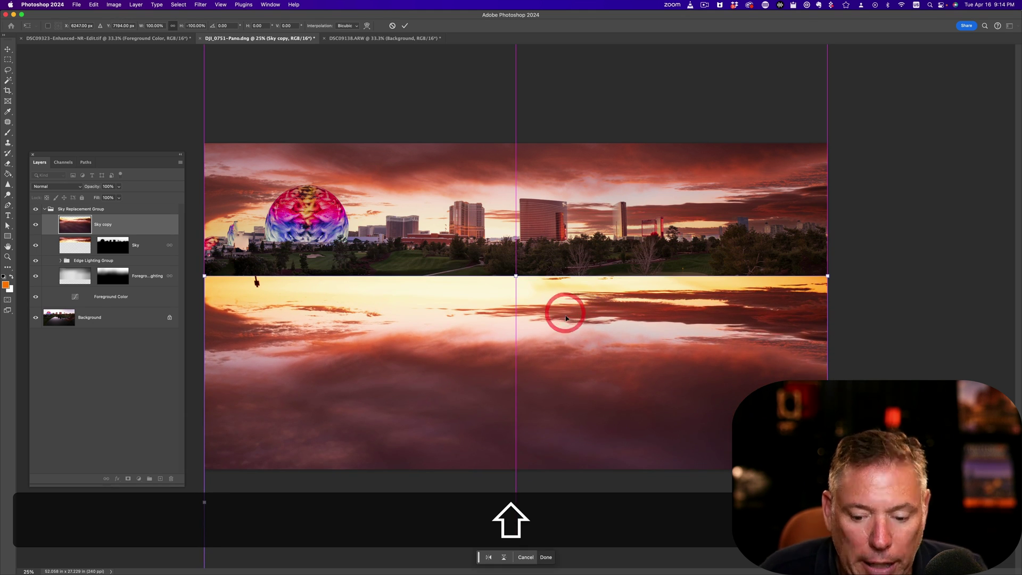
{"action": "key", "text": "shift+Up"}
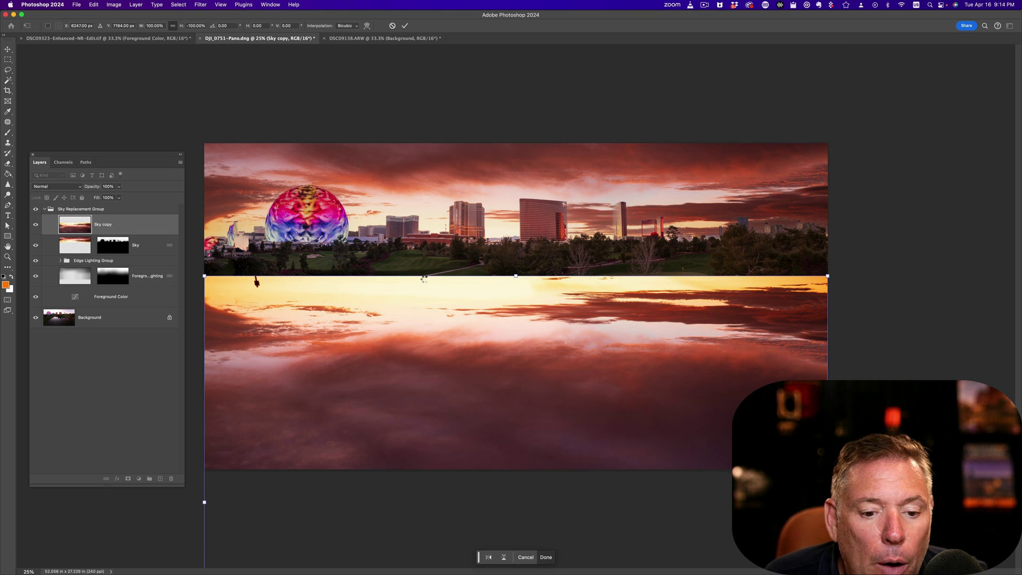
{"action": "key", "text": "z"}
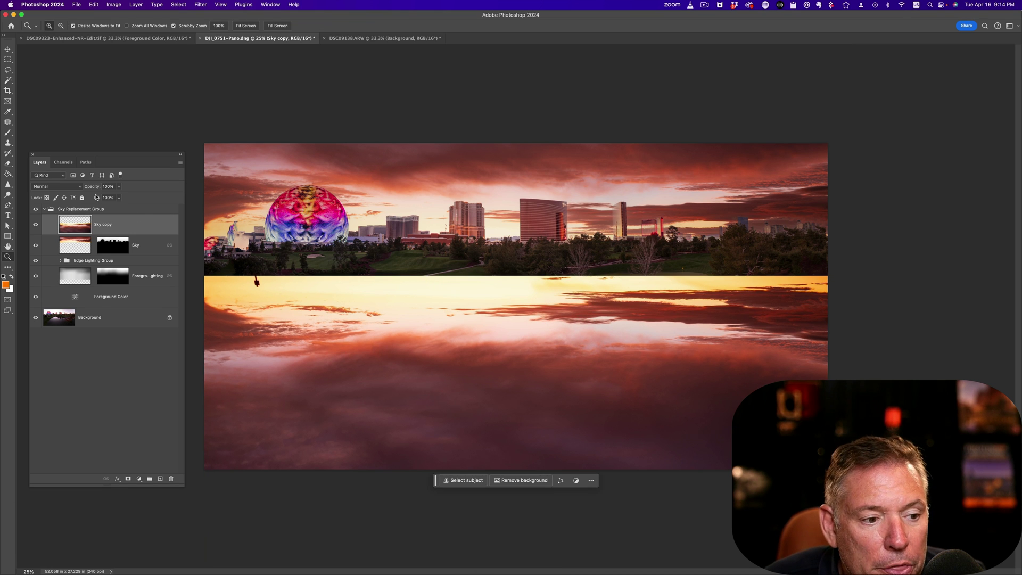
Set the Sky copy to Multiply, keep it visible, and add a black hide-all mask
{"action": "left_click", "coordinate": [76, 190]}
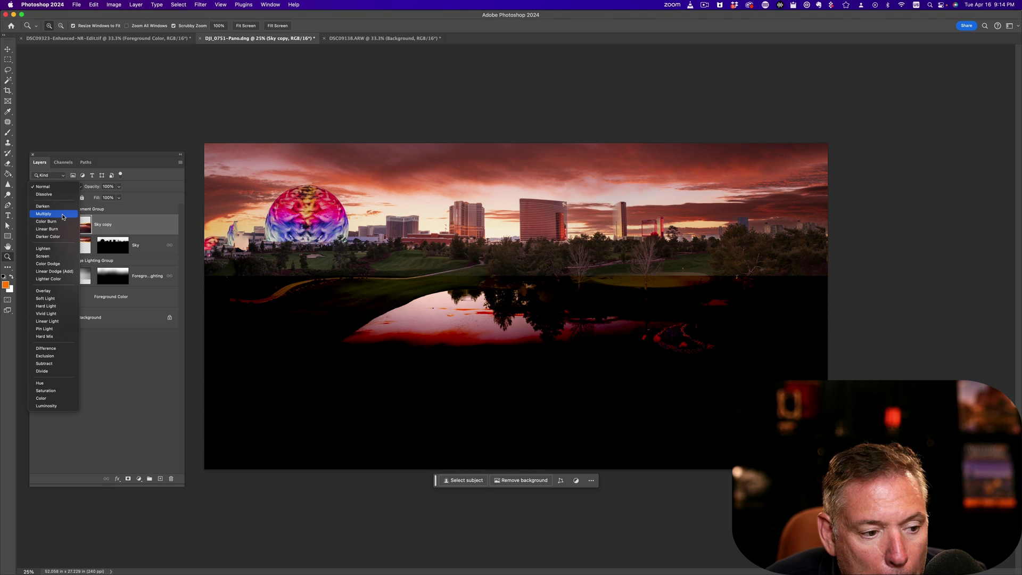
{"action": "left_click", "coordinate": [60, 214]}
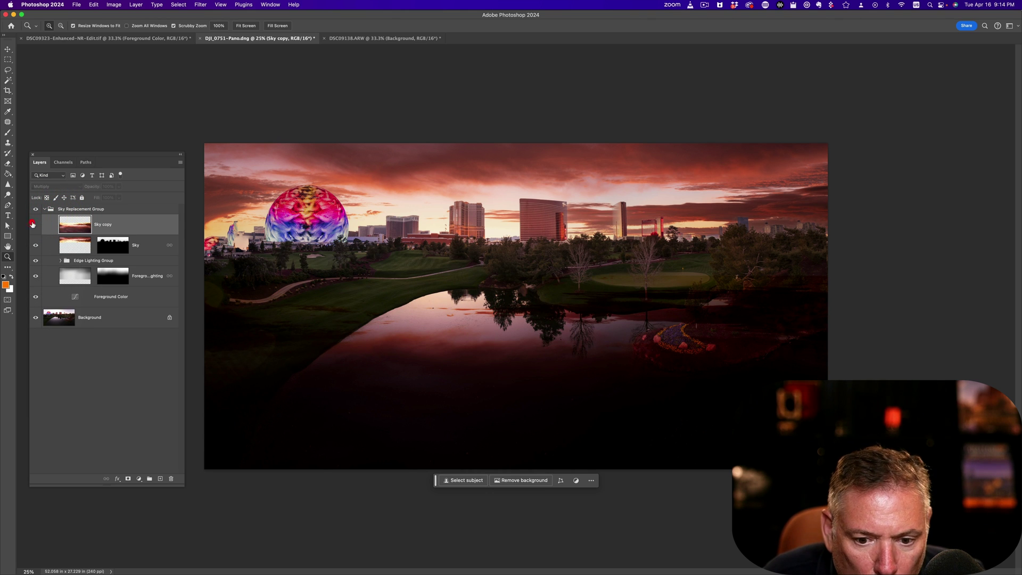
{"action": "left_click", "coordinate": [32, 224]}
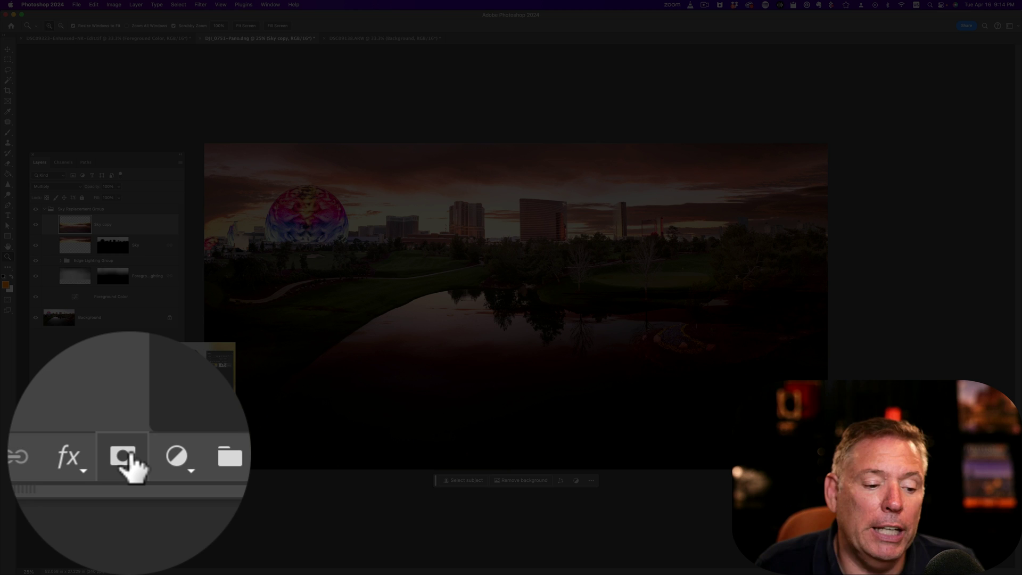
{"action": "left_click", "coordinate": [128, 478], "text": "alt"}
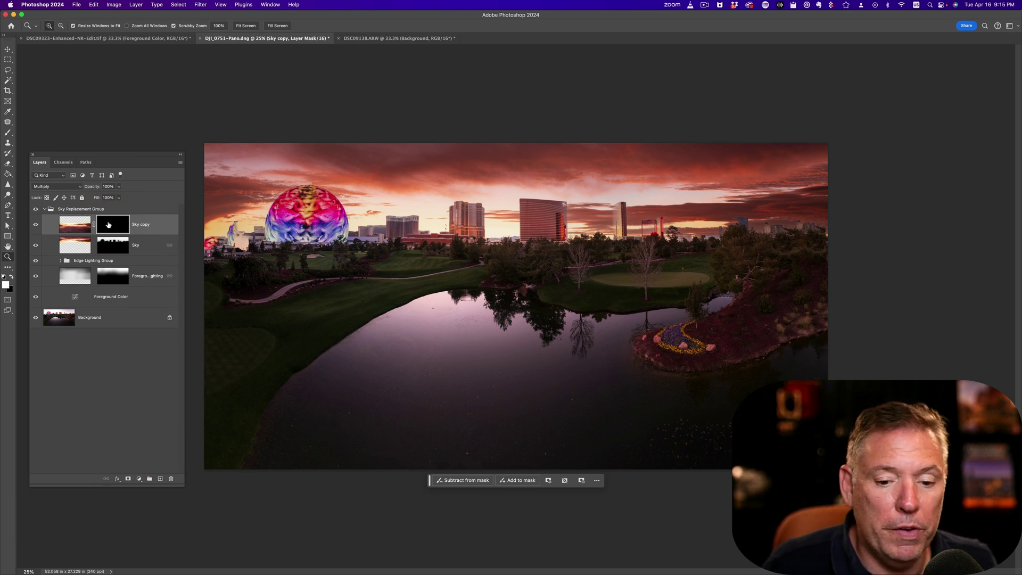
Paint white at 26% brush opacity on the Sky copy mask over the pond
{"action": "key", "text": "b"}
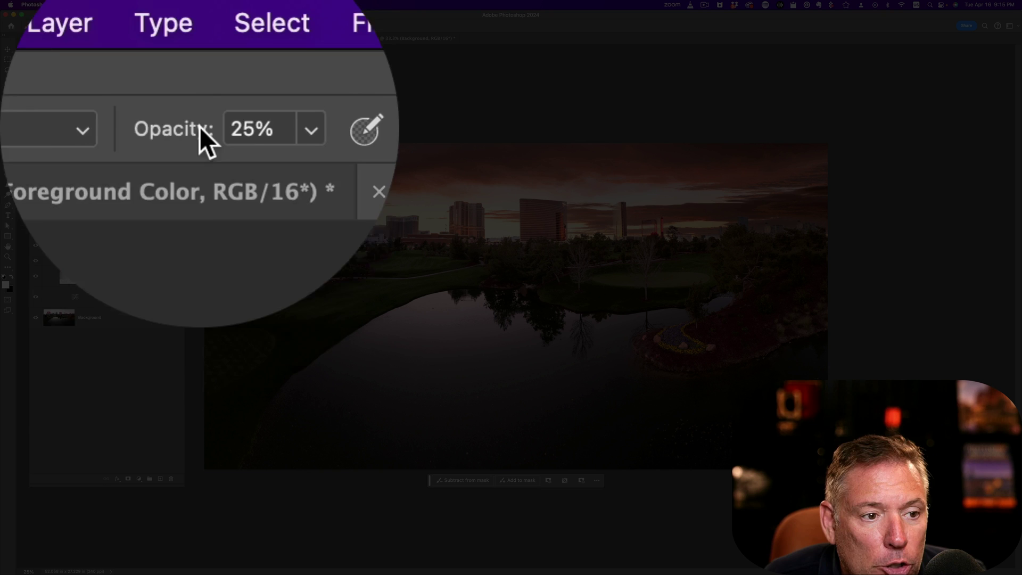
{"action": "left_click", "coordinate": [200, 134]}
{"action": "left_click", "coordinate": [199, 168]}
{"action": "left_click_drag", "start_coordinate": [200, 168], "coordinate": [201, 171]}
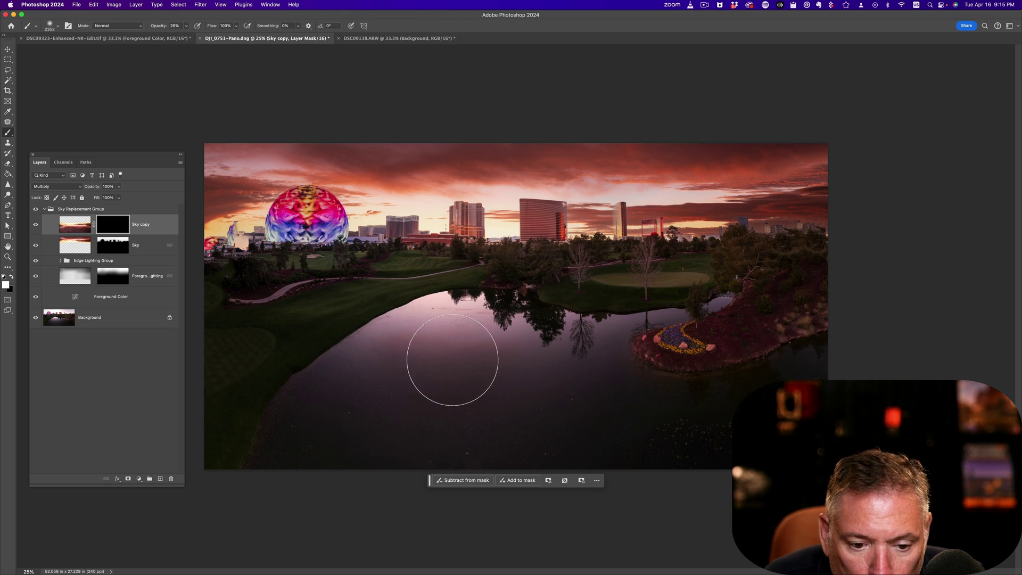
{"action": "mouse_move", "coordinate": [452, 359]}
{"action": "left_mouse_down"}
{"action": "mouse_move", "coordinate": [386, 370]}
{"action": "mouse_move", "coordinate": [516, 396]}
{"action": "mouse_move", "coordinate": [455, 343]}
{"action": "left_mouse_up"}
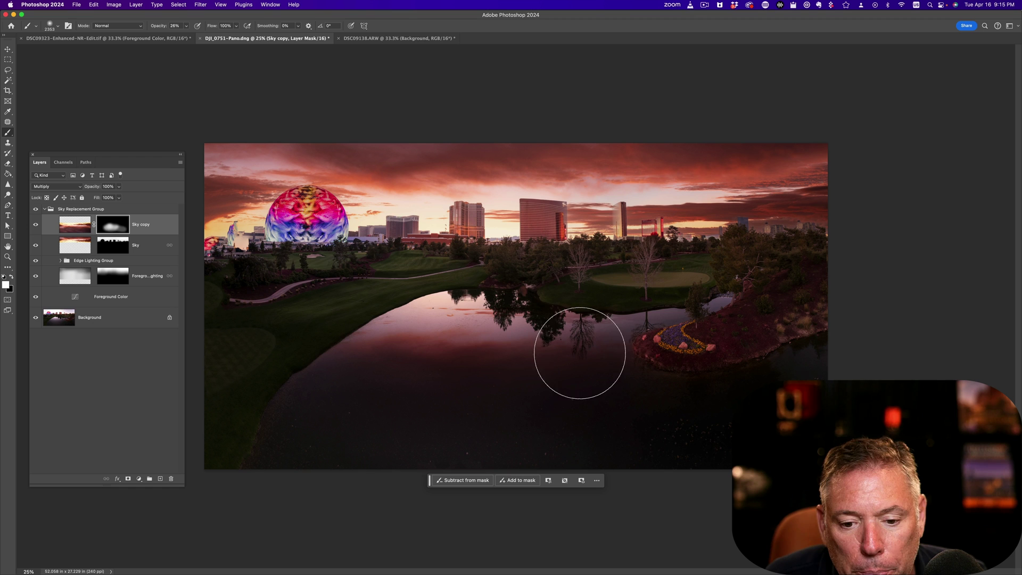
{"action": "left_click", "coordinate": [36, 209]}
{"action": "left_click", "coordinate": [36, 209]}
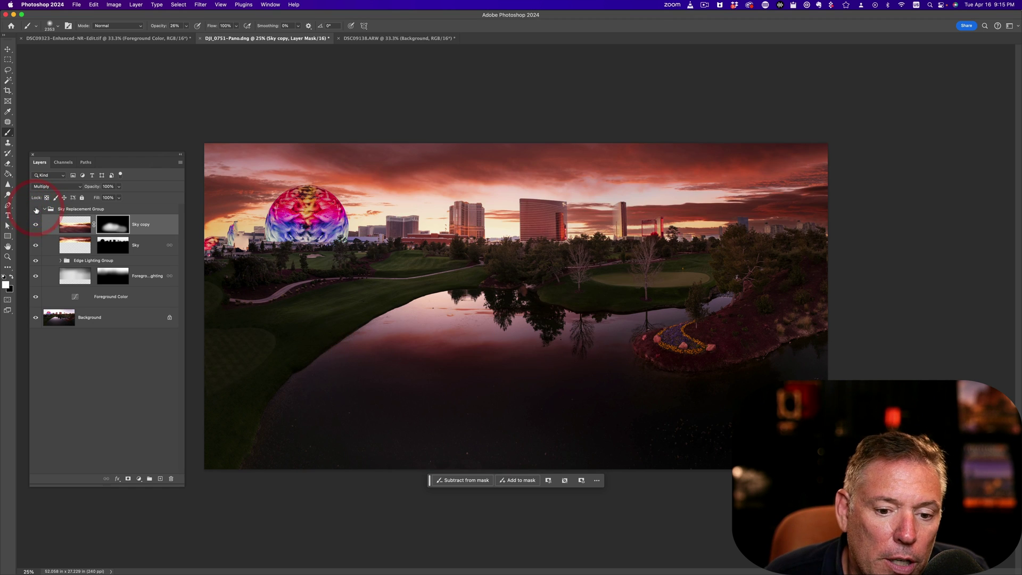
{"action": "left_click", "coordinate": [36, 209]}
{"action": "left_click", "coordinate": [35, 209]}
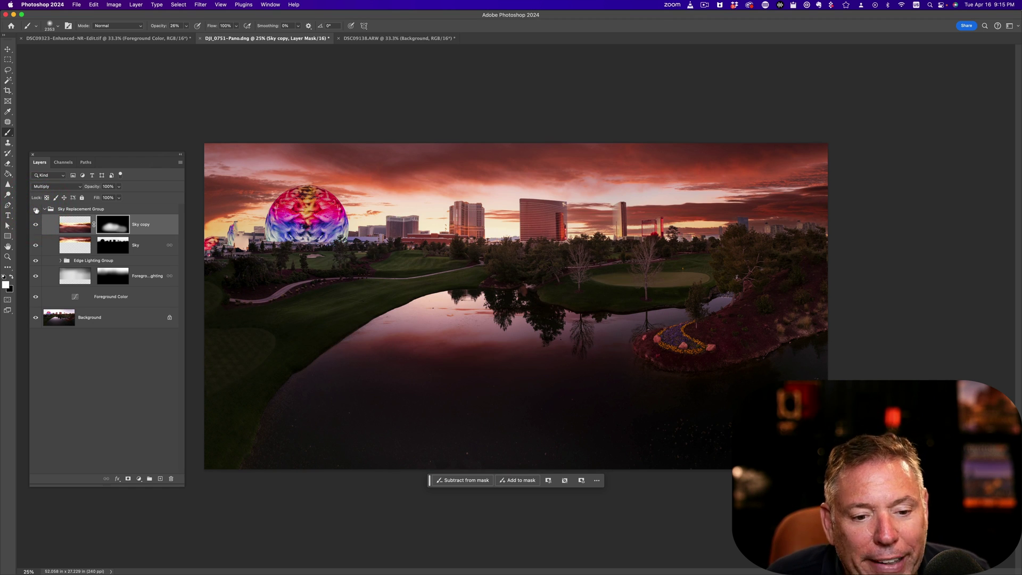